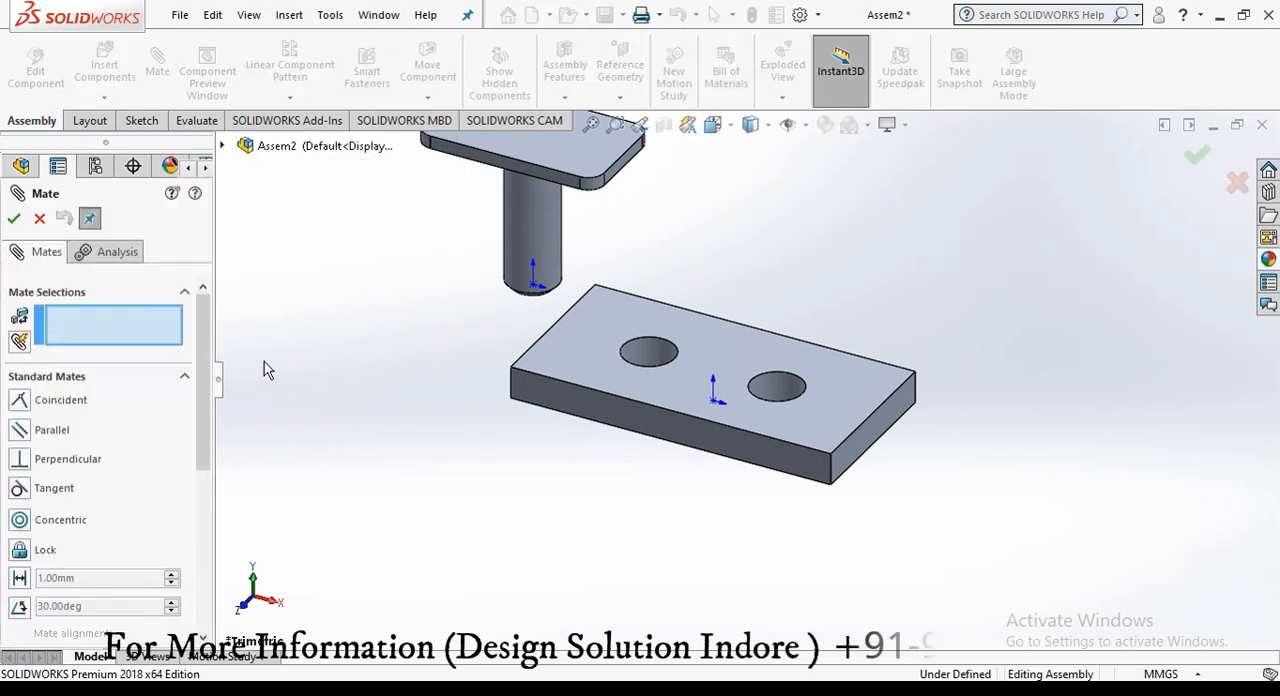
Step: Add a coincident mate between the pillar's centre axis and the axis of the base's left hole
click(535, 265)
click(650, 362)
right_click(648, 362)
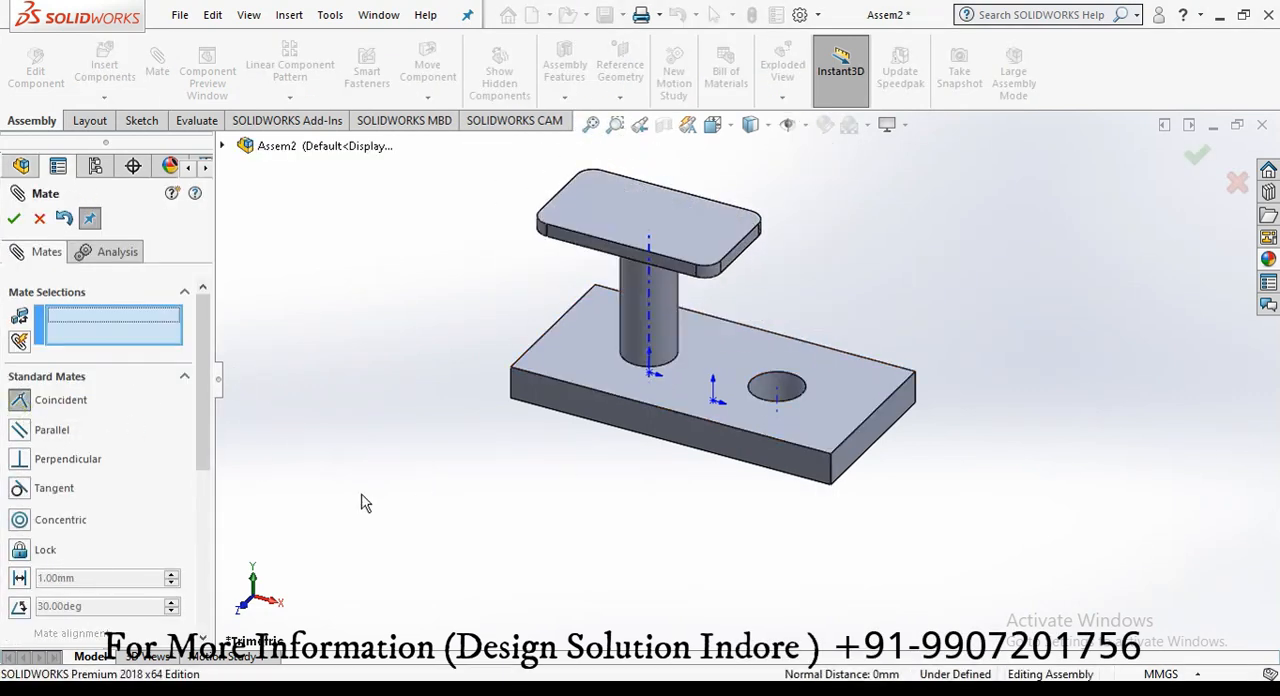
Step: Add a coincident mate between the pillar's bottom end face and the underside of the base
middle_drag(365, 503, 490, 538)
click(668, 385)
click(609, 406)
right_click(477, 451)
Step: Add a parallel mate between the side face of the pillar's plate and the left end face of the base
drag(605, 276, 769, 178)
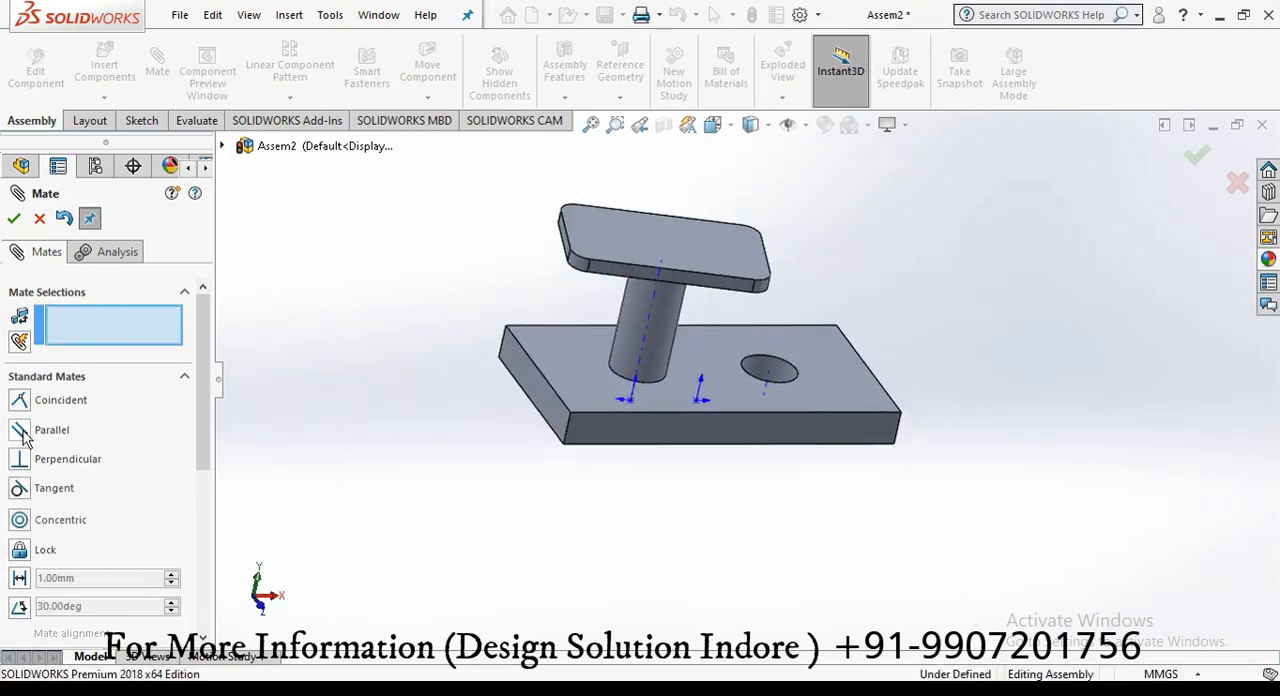
click(626, 271)
click(532, 383)
click(326, 428)
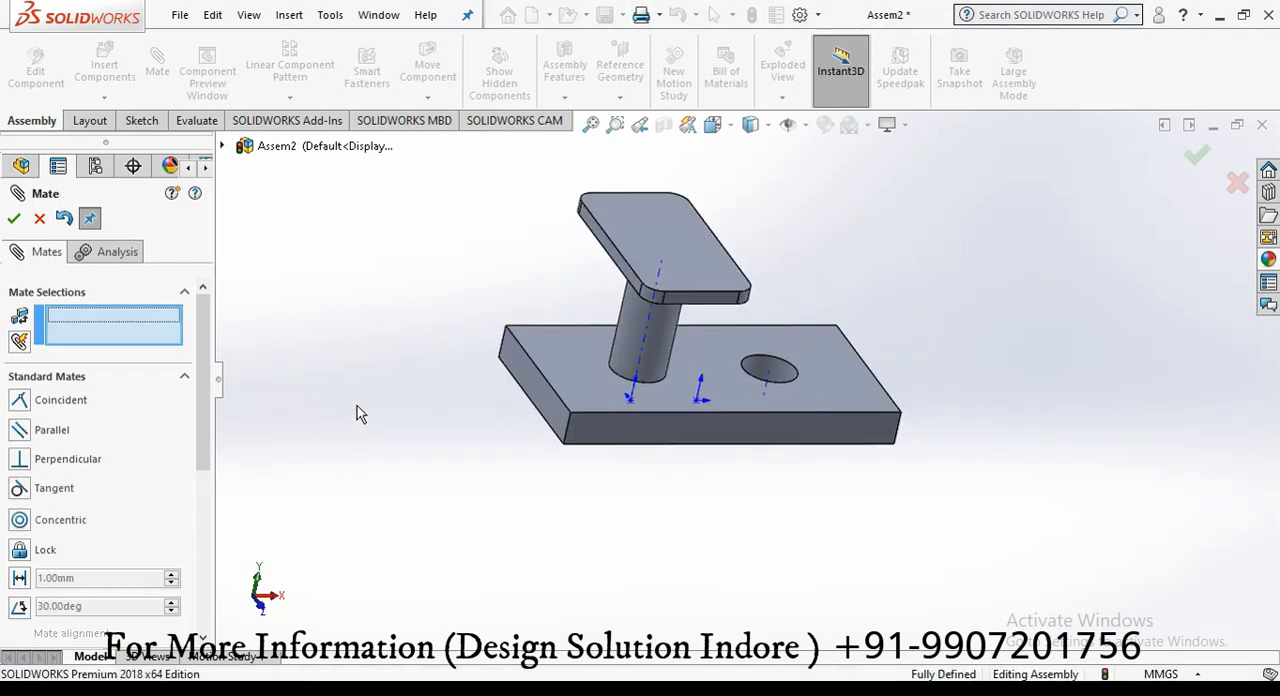
Step: Leave the Mate command and delete the parallel mate between the pillar and the base
click(39, 218)
click(12, 419)
click(120, 504)
right_click(120, 504)
click(157, 452)
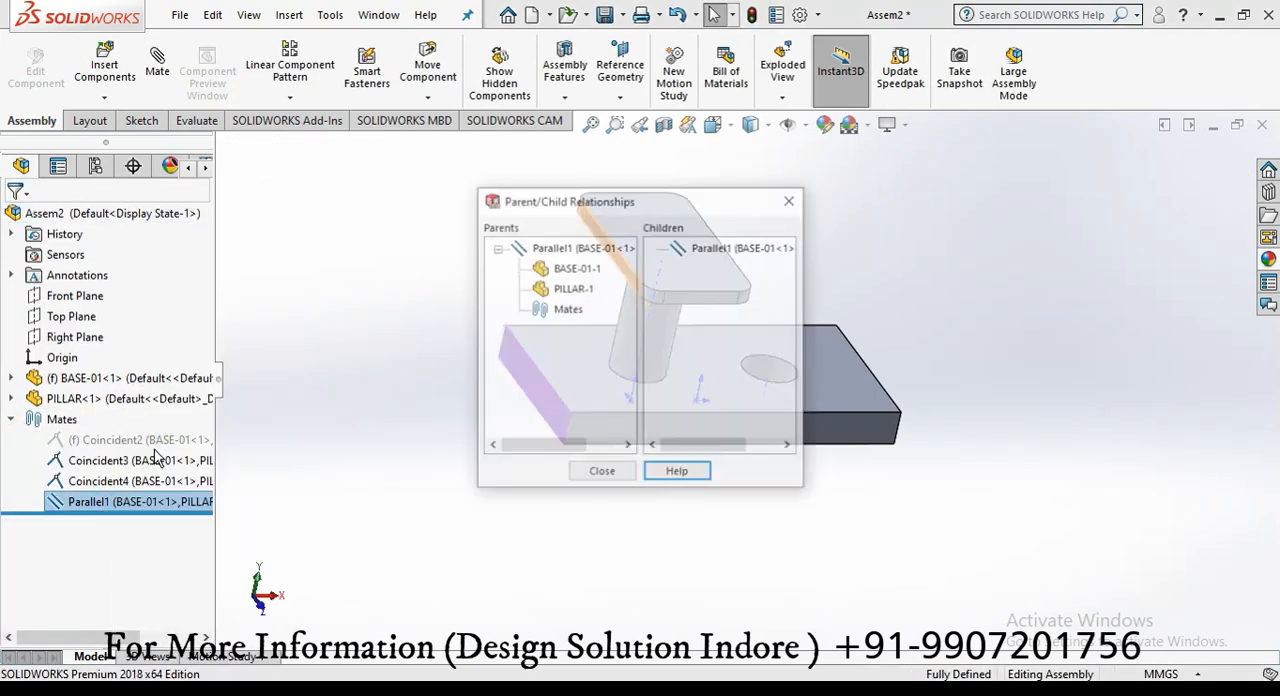
key(Escape)
key(Delete)
click(500, 392)
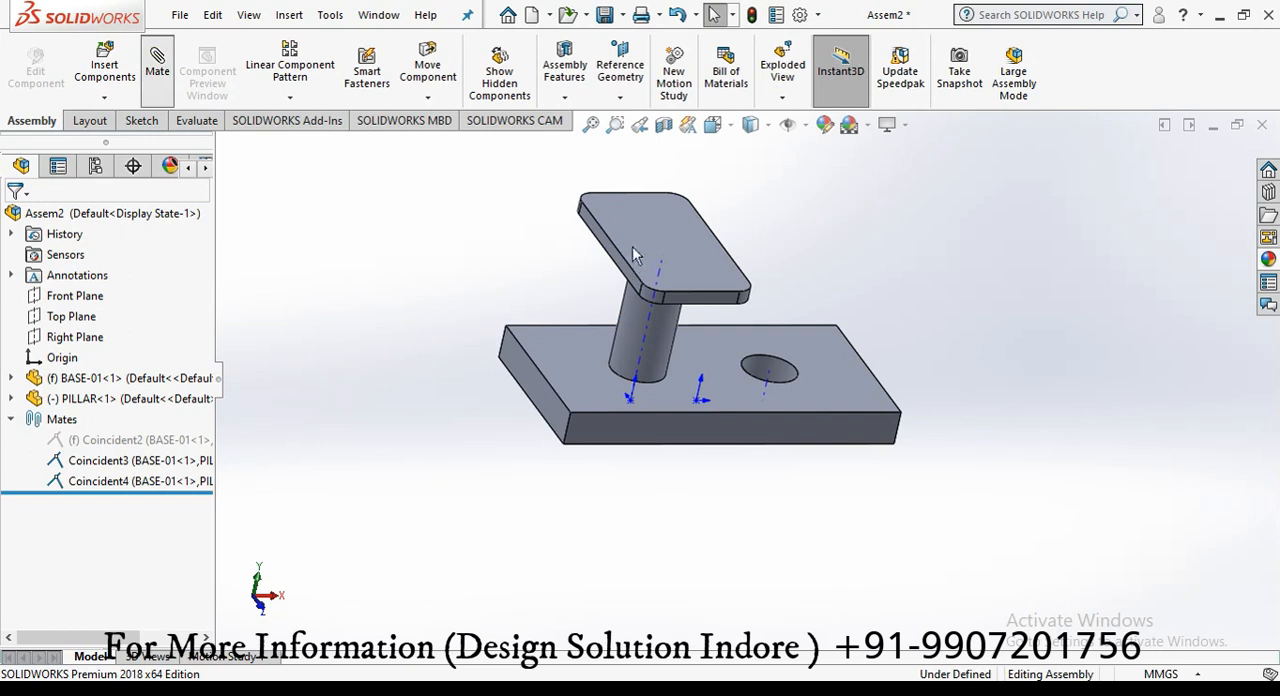
Step: Add a perpendicular mate between the long side face of the pillar's plate and the base's front face
drag(596, 205, 591, 289)
scroll(591, 289, down, 4)
click(648, 277)
click(674, 600)
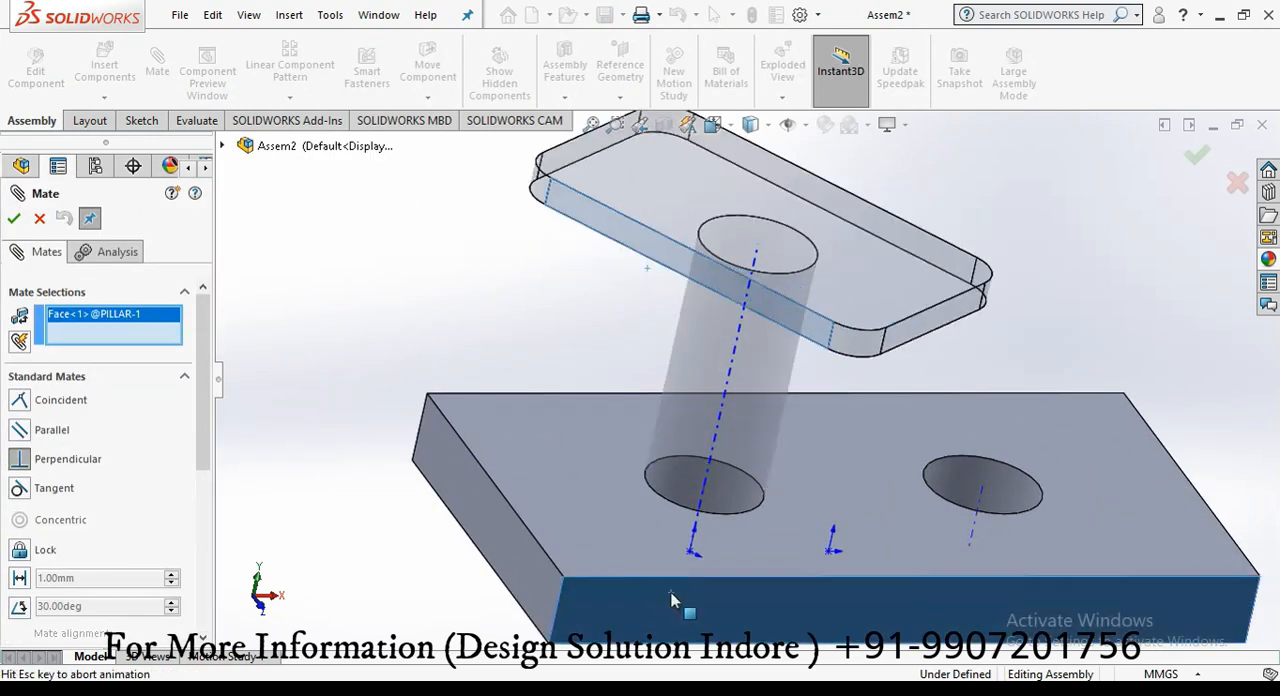
click(14, 218)
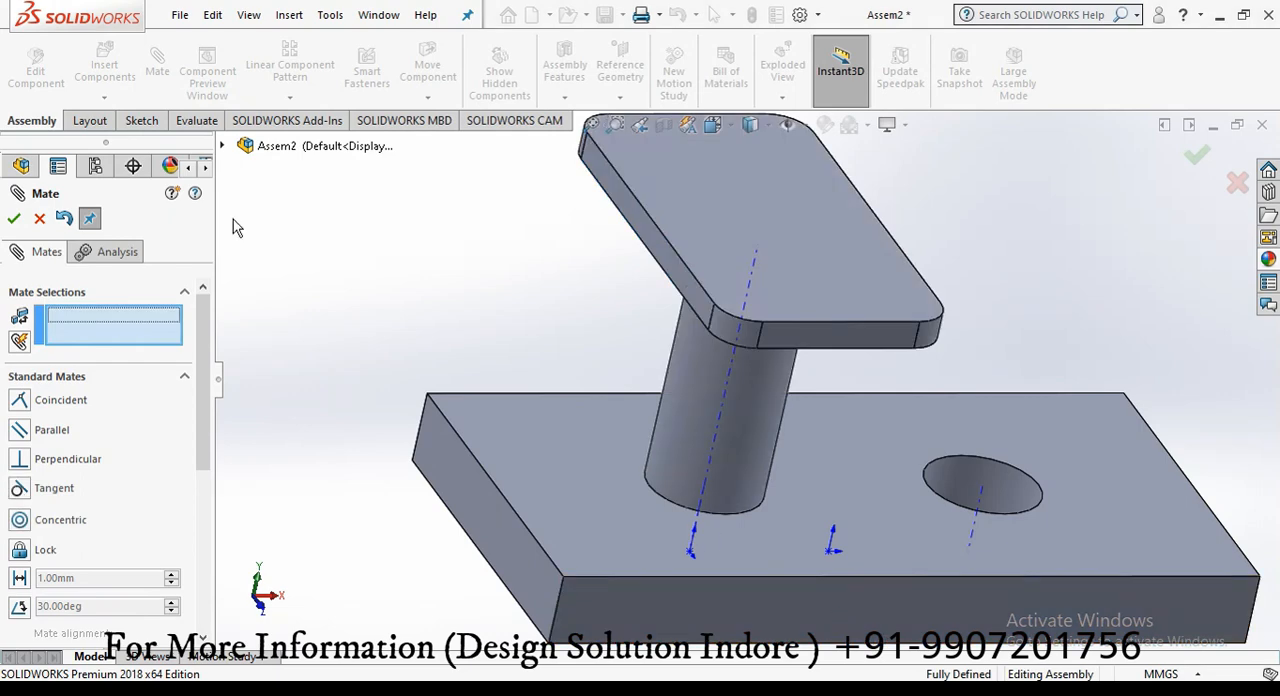
click(21, 224)
Step: Delete the perpendicular mate between the pillar and the base
scroll(334, 334, up, 3)
middle_drag(836, 400, 766, 351)
scroll(1150, 430, down, 2)
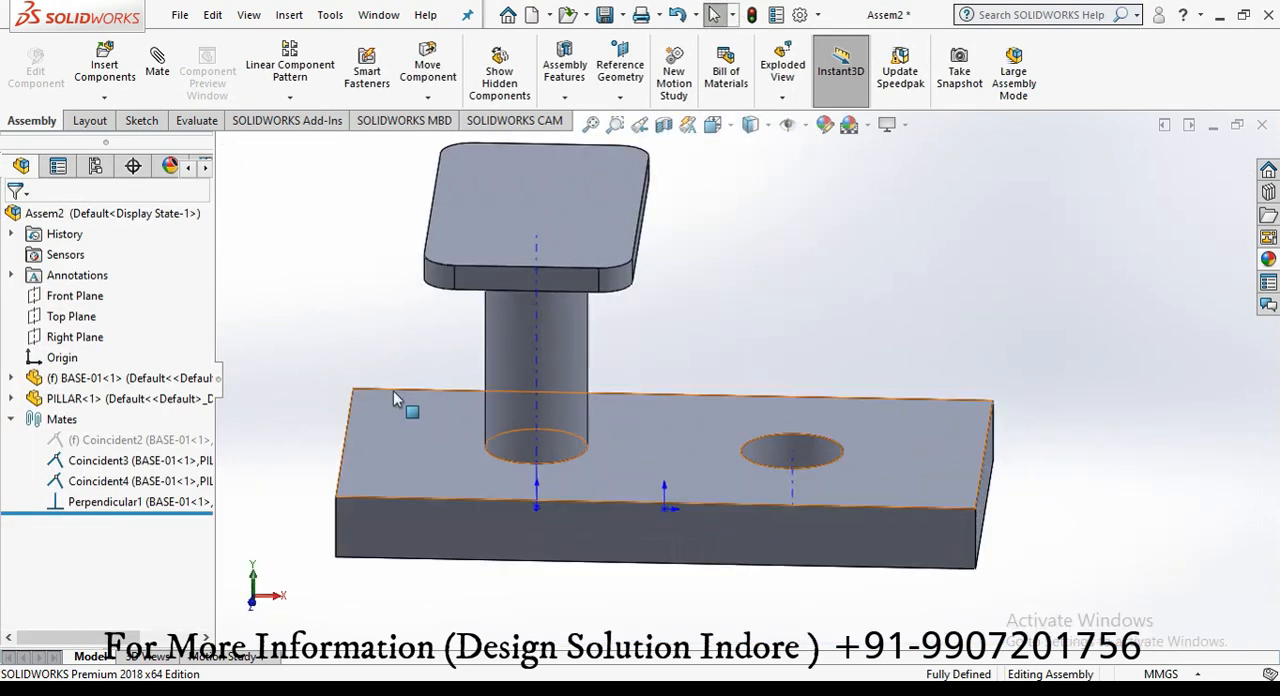
middle_drag(393, 391, 405, 366)
scroll(268, 296, up, 1)
click(139, 505)
key(Delete)
click(754, 258)
Step: Delete the two coincident mates Coincident4 and Coincident3 that hold the pillar in the base
click(144, 483)
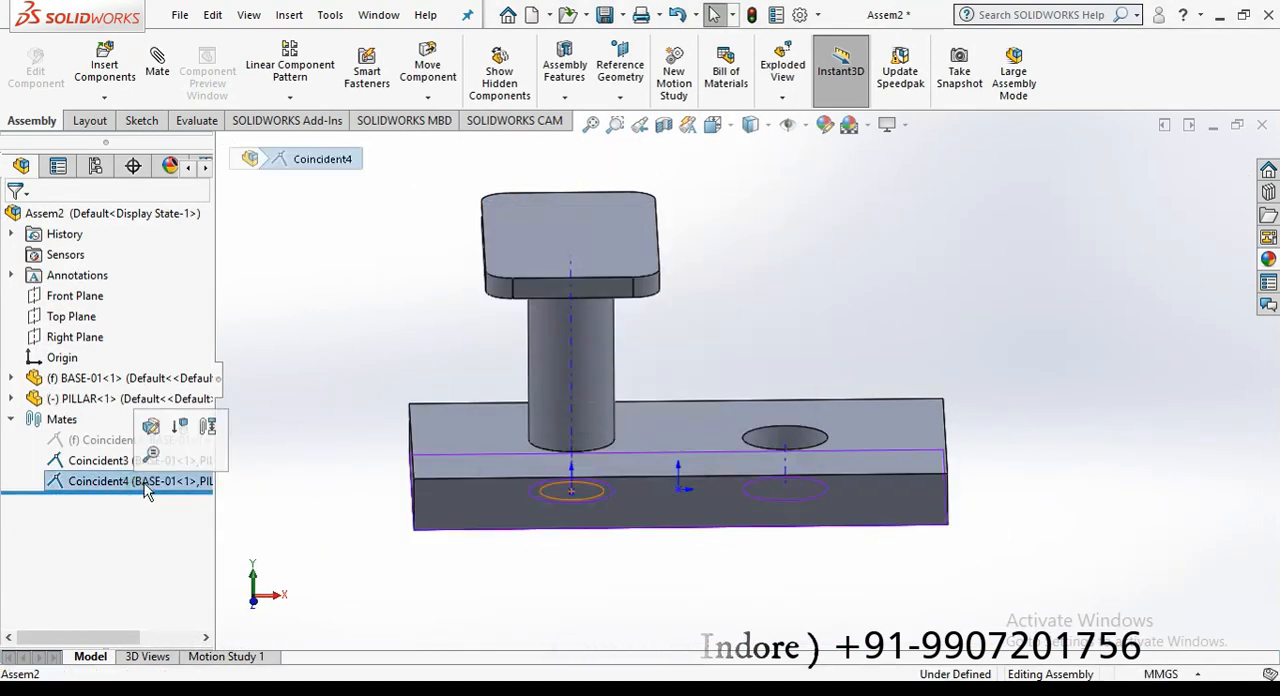
key(Delete)
click(741, 262)
click(157, 64)
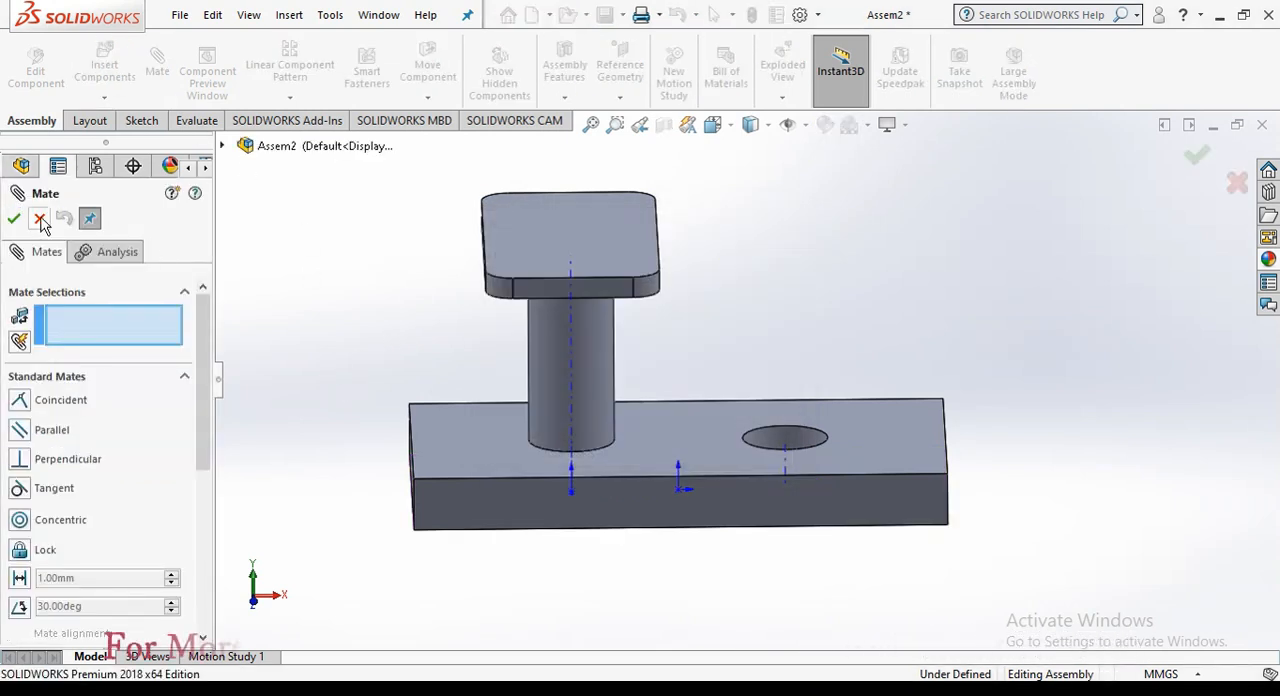
click(41, 221)
click(101, 462)
key(Delete)
click(758, 254)
Step: Add a concentric mate between the pillar's cylindrical face and the base's left hole
click(157, 64)
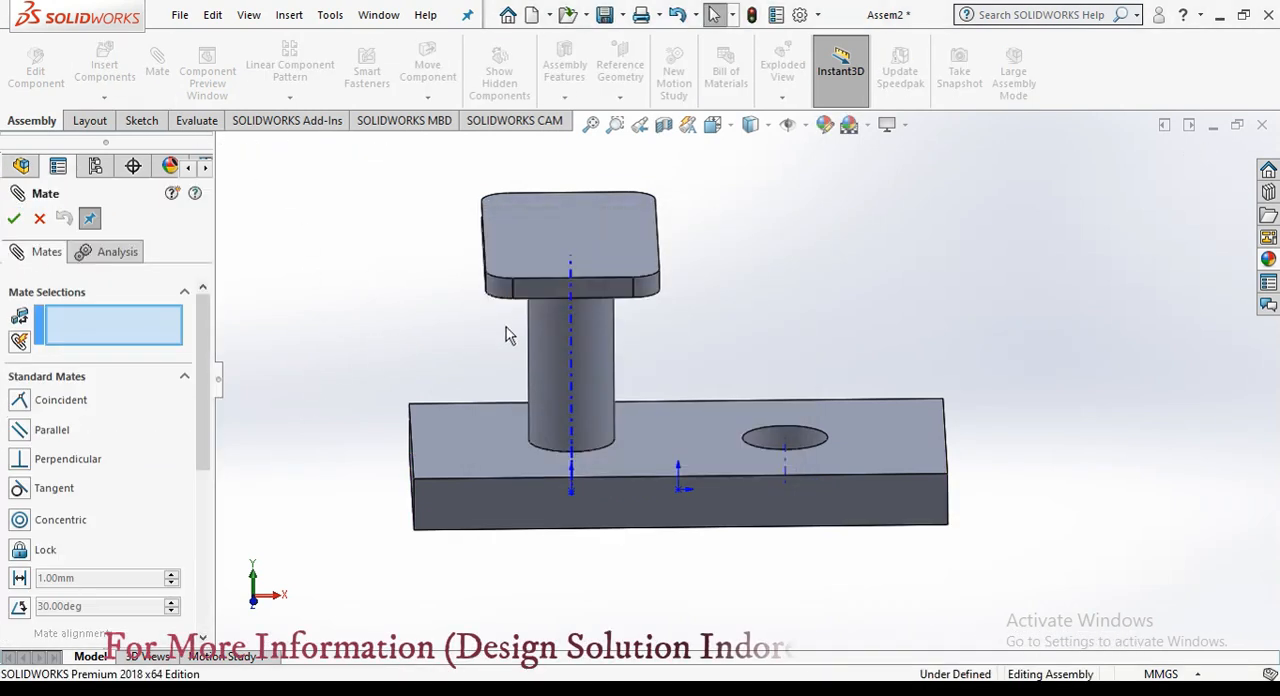
drag(507, 335, 540, 140)
click(566, 440)
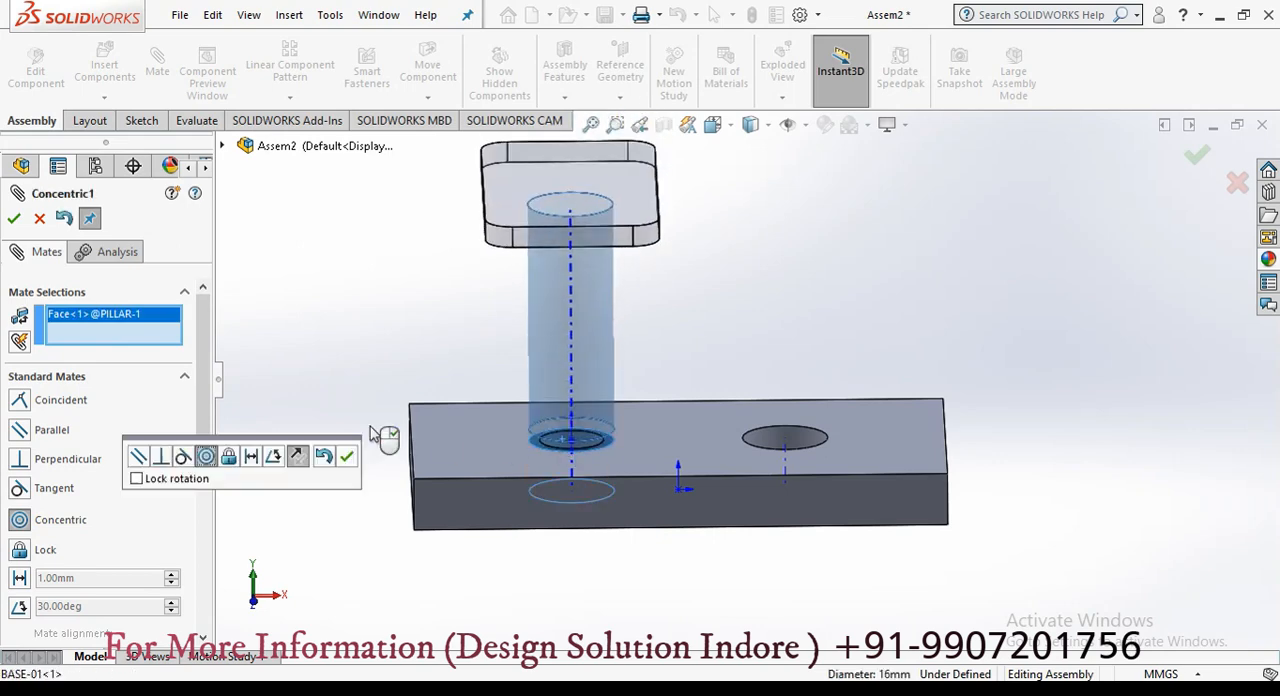
click(348, 457)
Step: Add a 50 mm distance mate between the base's top face and the underside of the pillar's plate
middle_drag(310, 440, 326, 452)
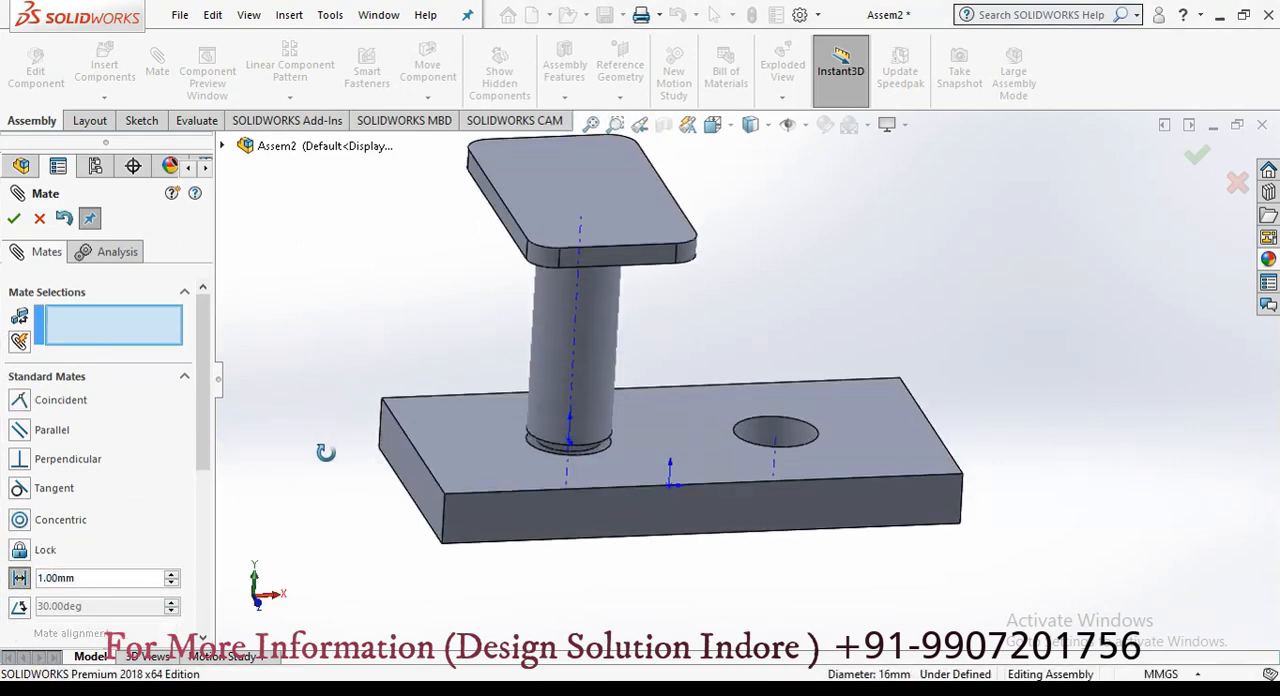
click(463, 436)
middle_drag(385, 415, 460, 234)
click(520, 182)
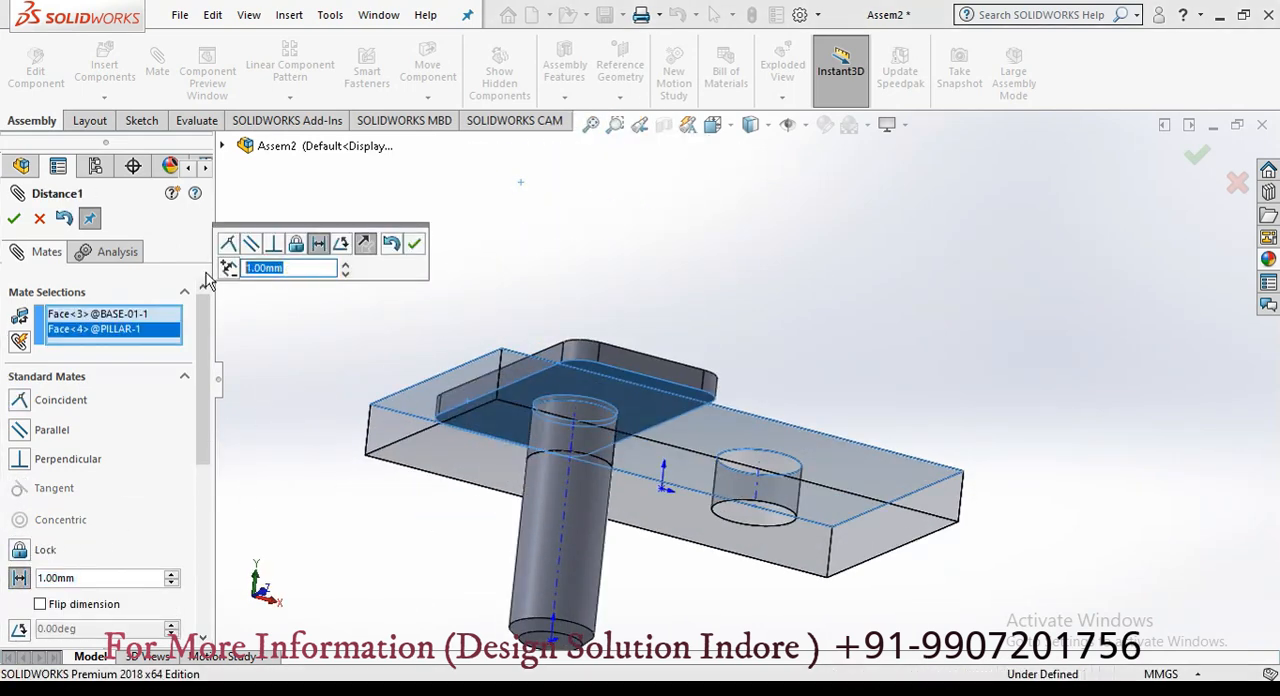
text(50)
key(Return)
middle_drag(302, 305, 370, 385)
key(Return)
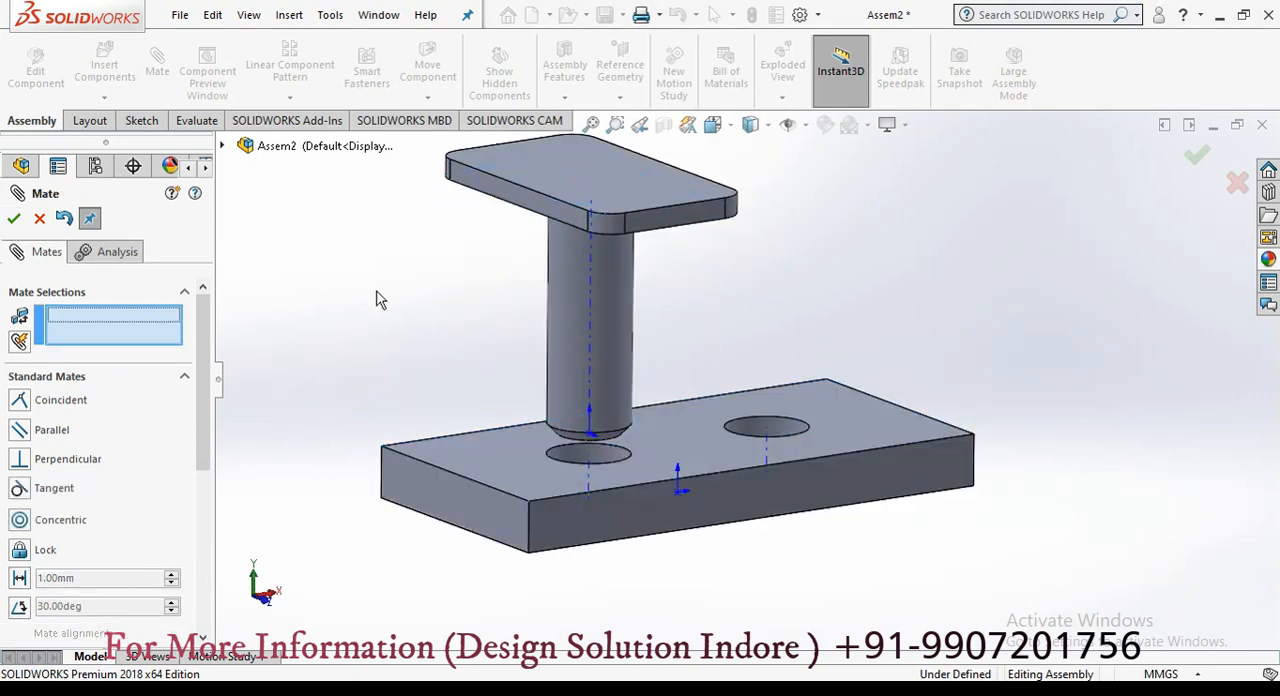
Step: Turn the pillar and mate its plate's end face parallel to the base's left end face
drag(481, 197, 600, 294)
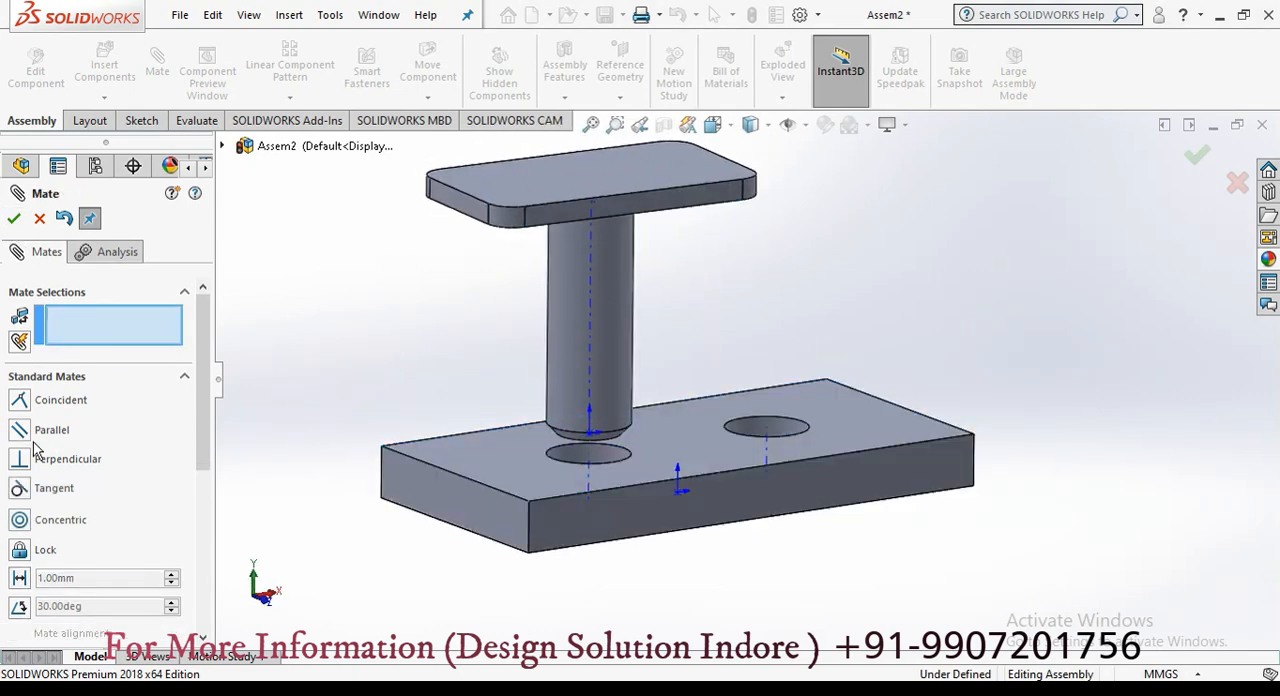
click(402, 482)
key(Return)
key(Return)
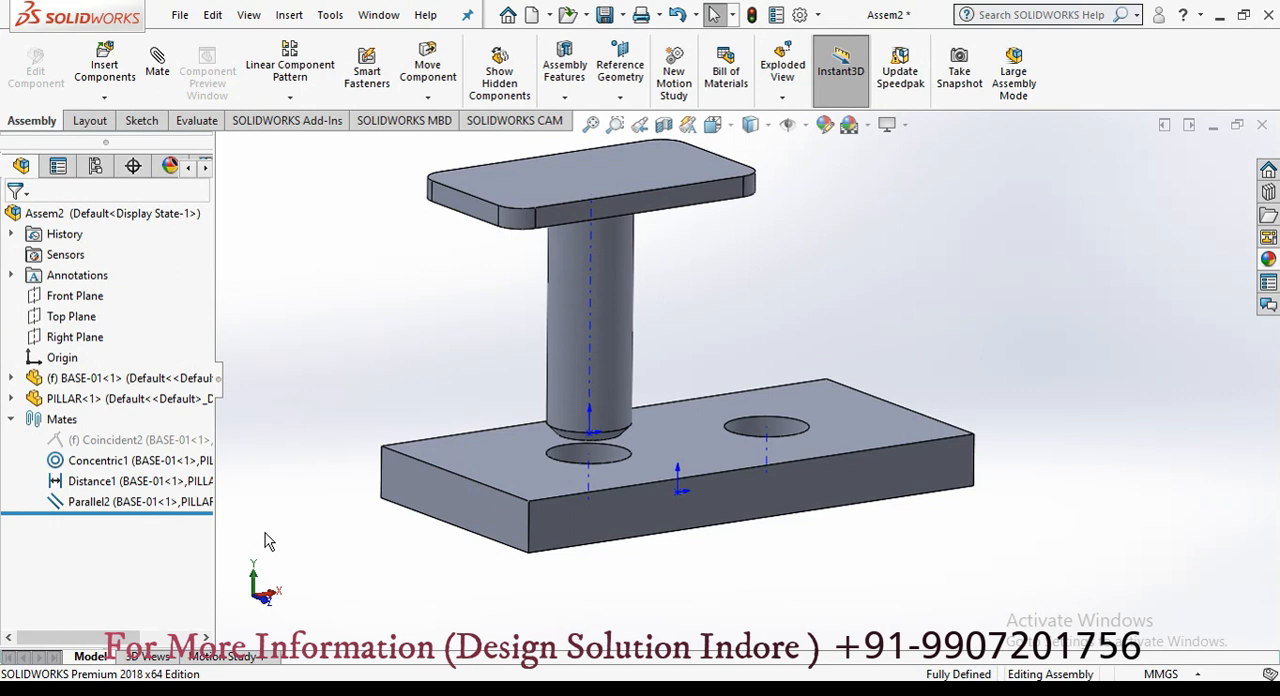
Step: Delete the distance and parallel mates between the pillar and the base, keeping the concentric mate
click(164, 483)
ctrl+click(168, 502)
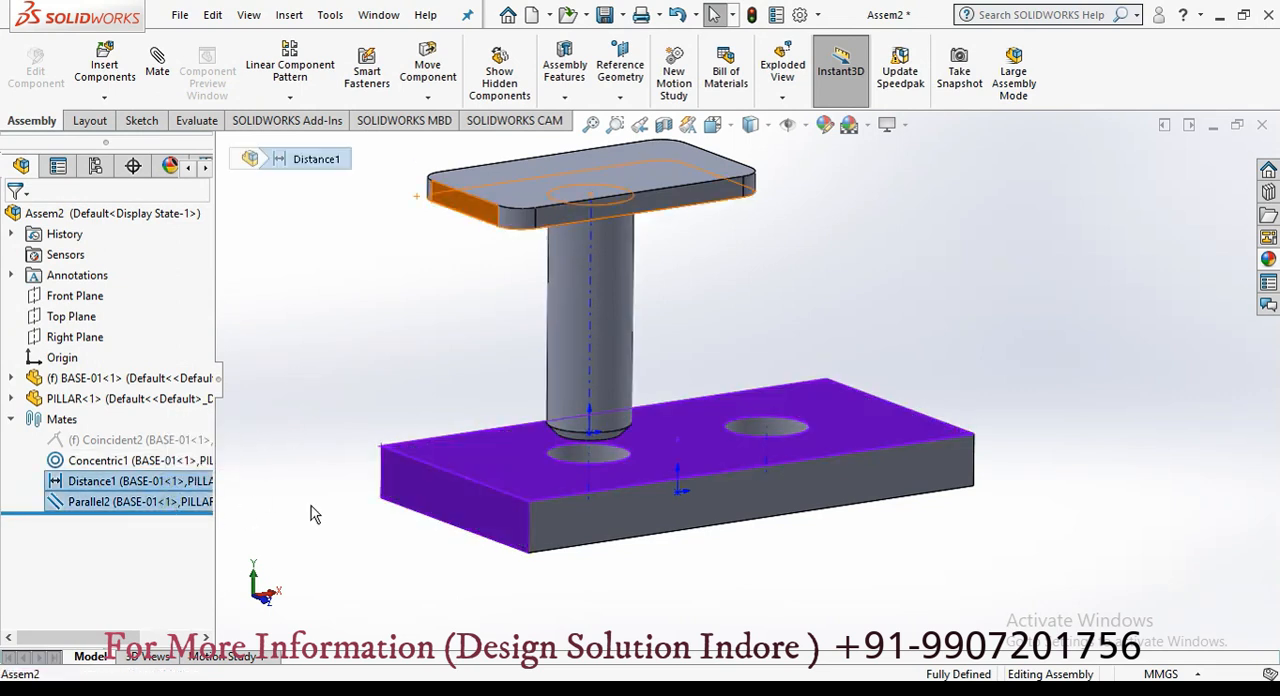
key(Delete)
click(764, 263)
click(748, 261)
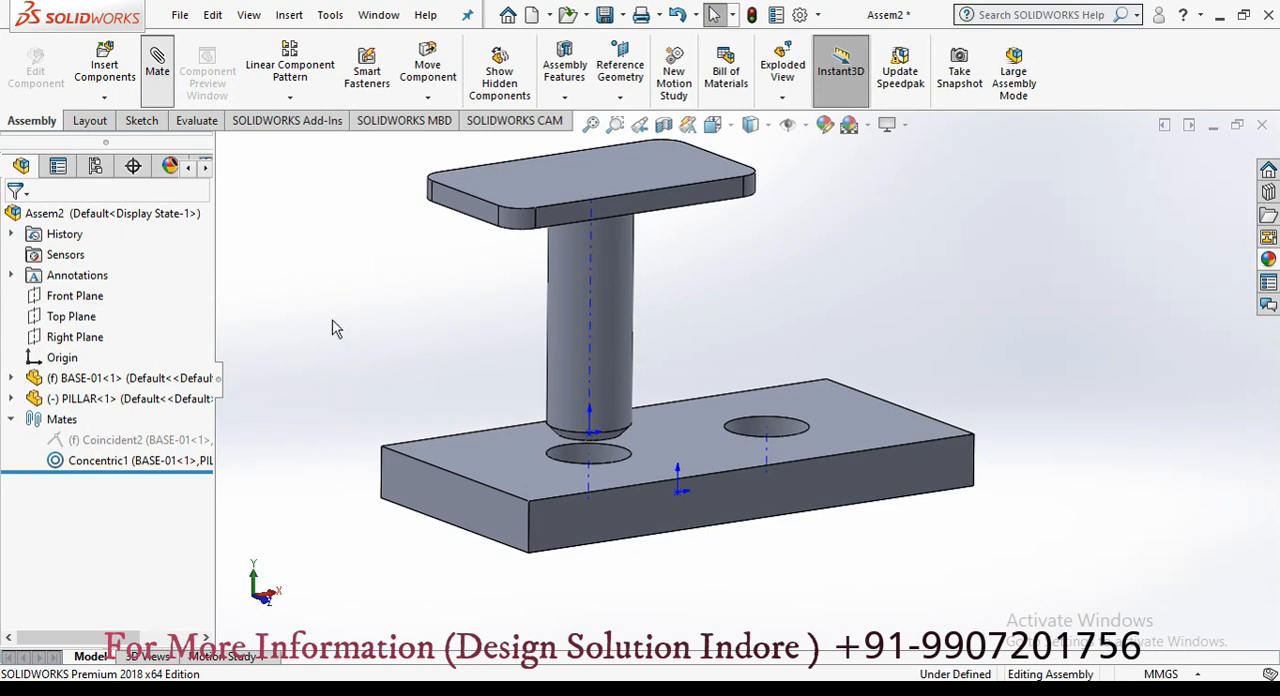
Step: Add a coincident mate joining the pillar's bottom end face to the base's bottom face
middle_drag(334, 325, 364, 384)
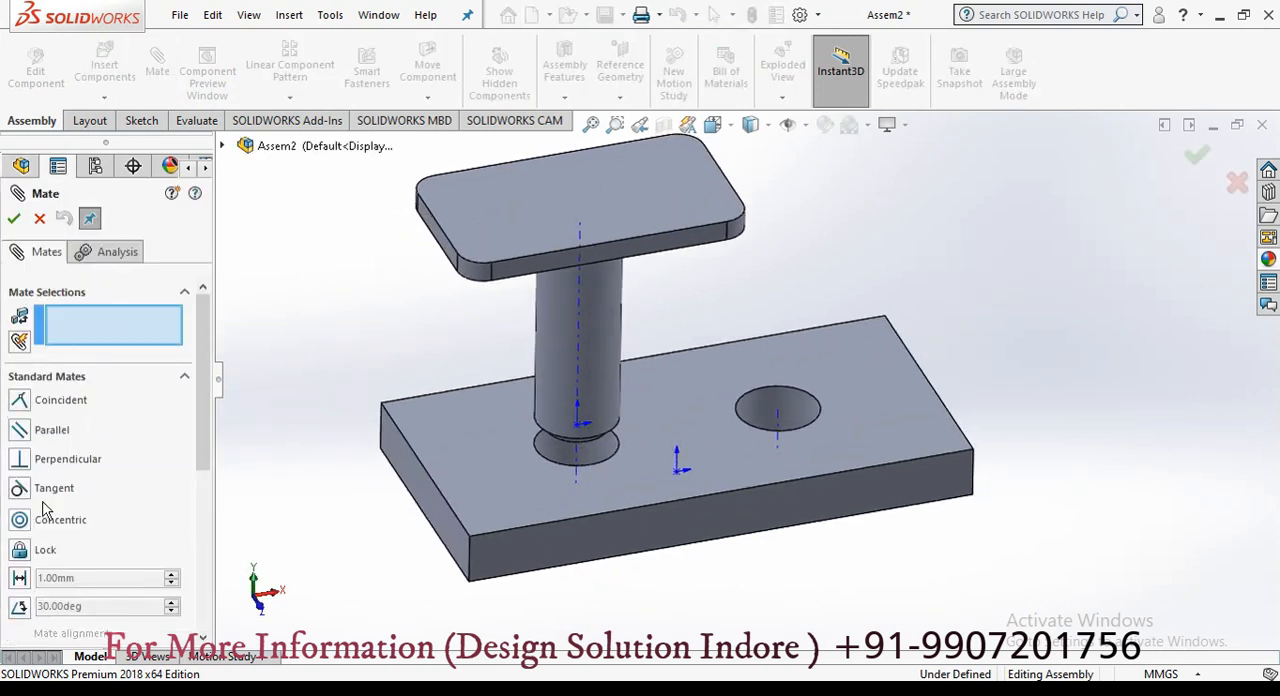
middle_drag(394, 472, 412, 305)
click(575, 360)
click(478, 425)
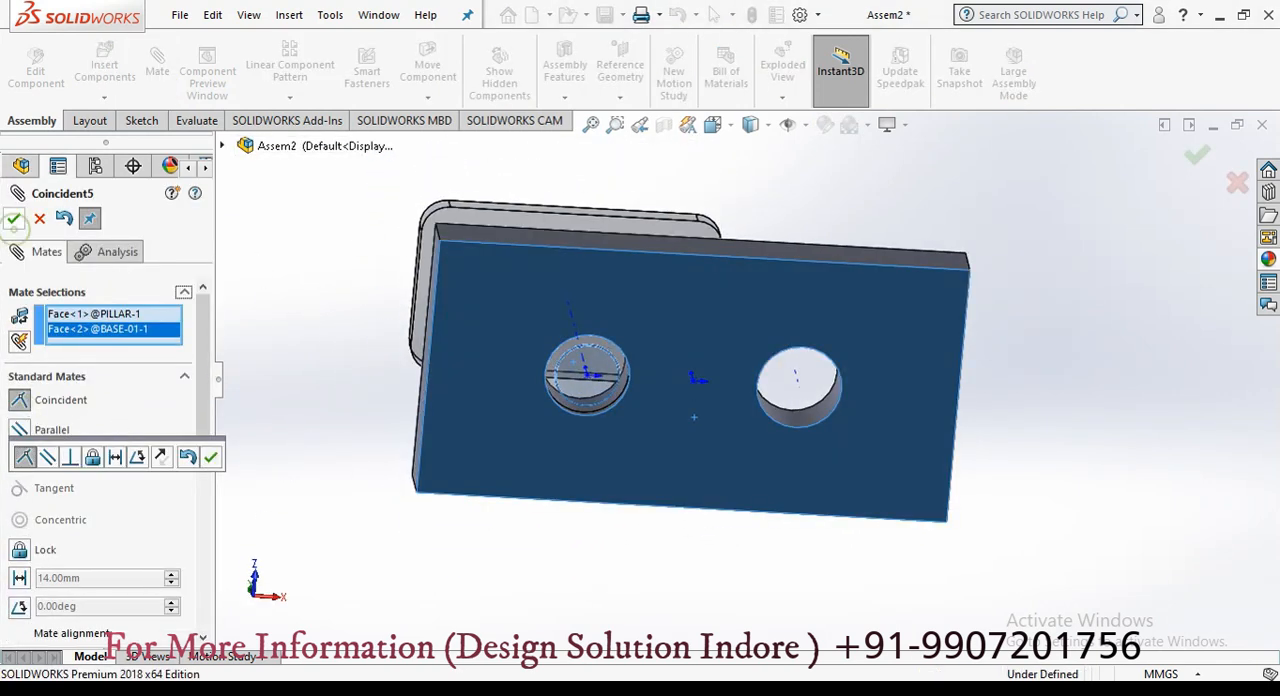
click(14, 220)
Step: Try an angle mate between the base's front face and the pillar plate's side face at 60 and 30 degrees
click(26, 606)
middle_drag(308, 398, 332, 574)
click(670, 507)
click(677, 302)
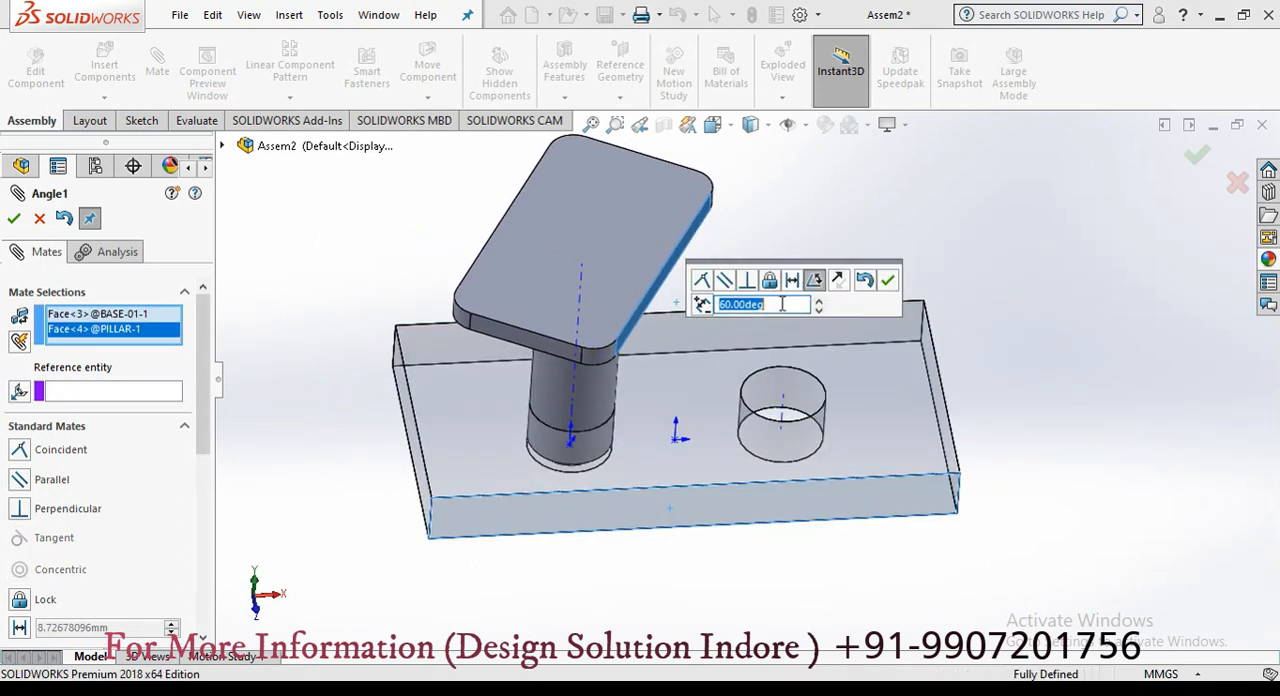
key(Return)
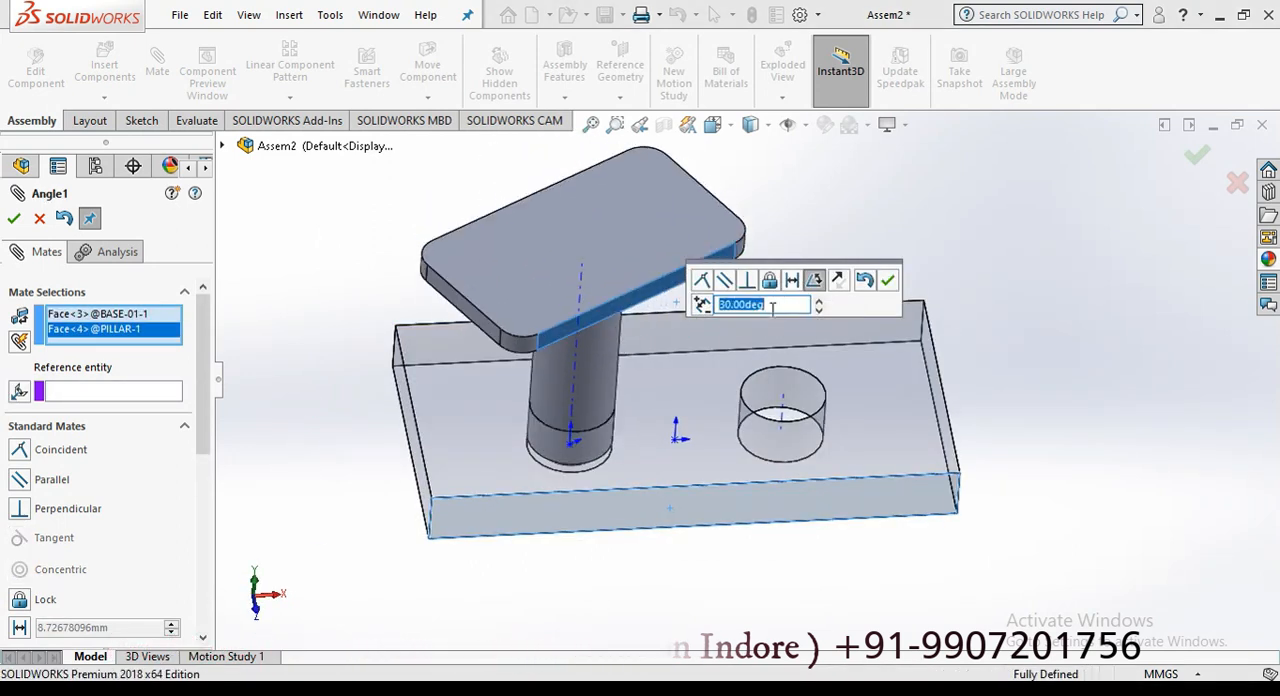
key(Escape)
Step: Rotate the pillar in its hole and fix it to the base with a Lock mate
click(463, 271)
drag(463, 271, 434, 229)
click(158, 86)
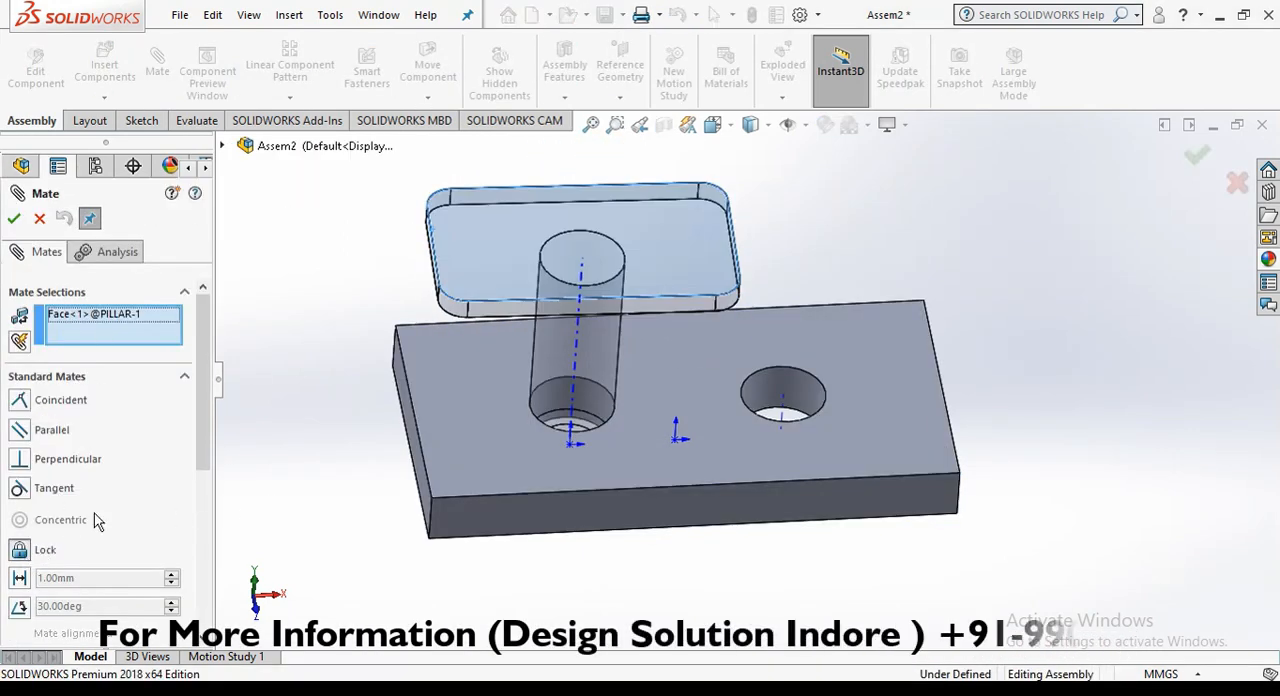
click(491, 455)
click(14, 218)
click(40, 218)
Step: Start a new assembly and place the BASE-02 part from the 02-ADVANCED MATES folder in it
click(477, 236)
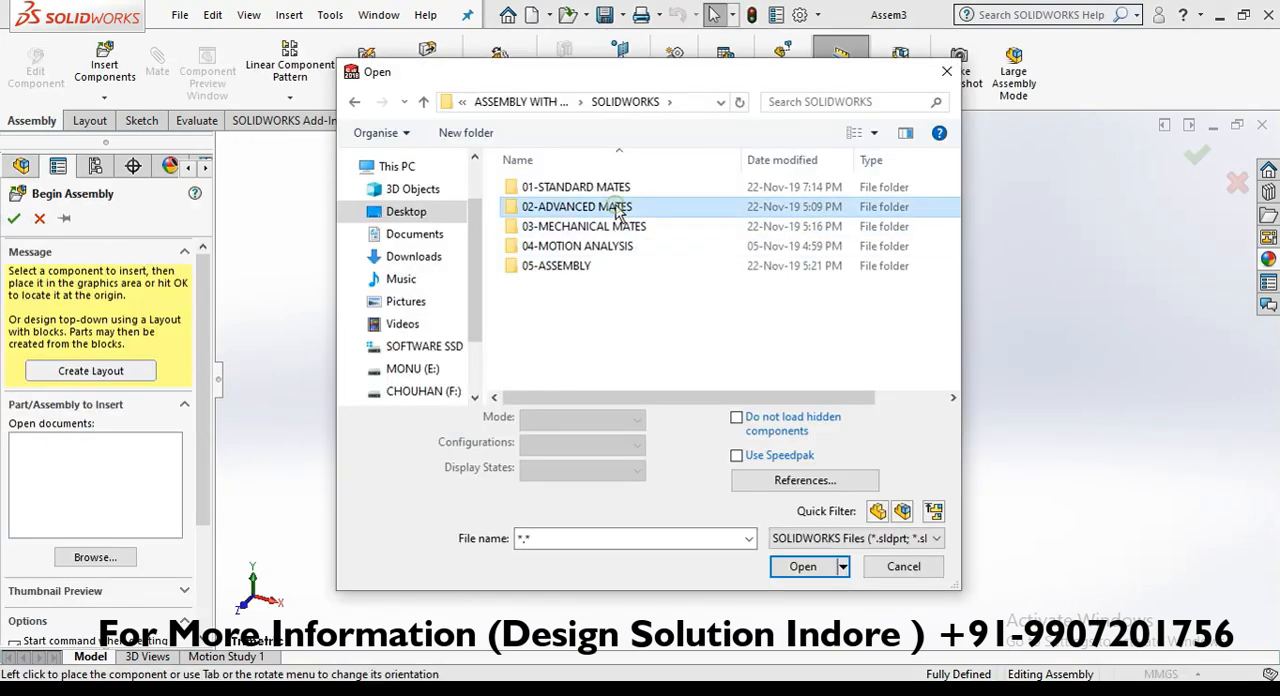
double_click(610, 207)
click(542, 187)
click(803, 566)
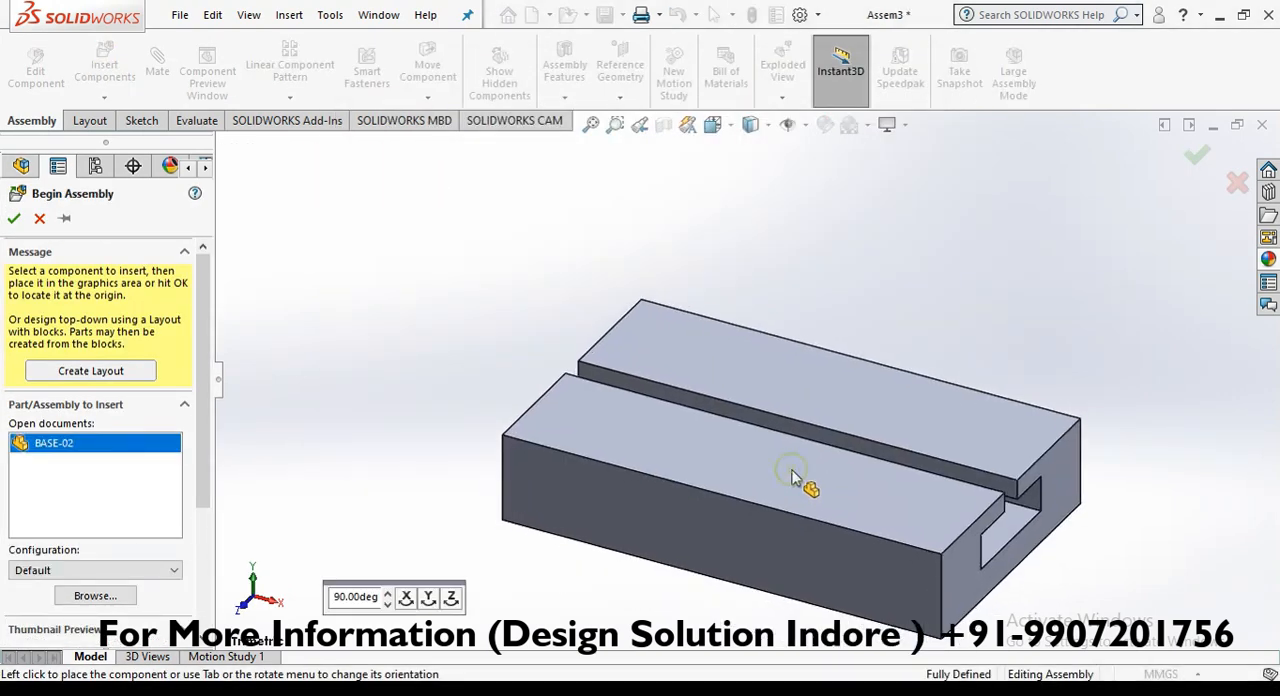
click(795, 388)
Step: Float the BASE-02 part and turn on the display of origins
right_click(787, 290)
click(827, 318)
click(788, 125)
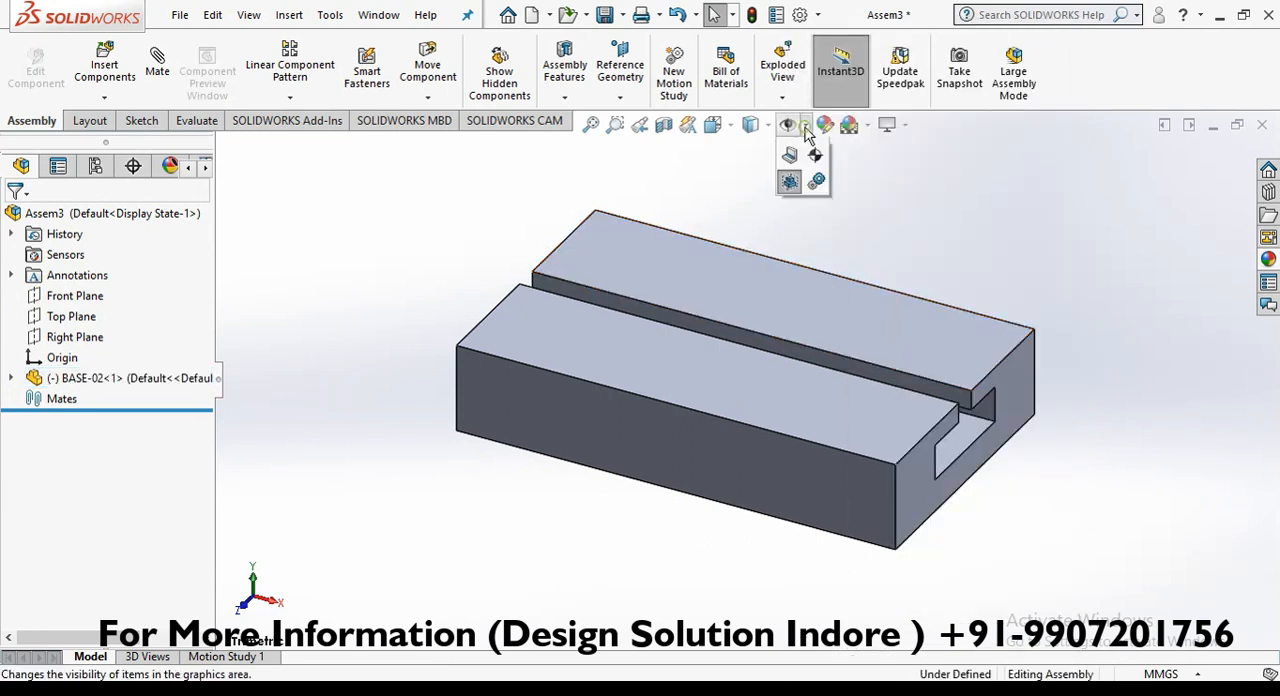
click(790, 229)
Step: Mate the BASE-02 part's origin coincident with the assembly origin
click(702, 284)
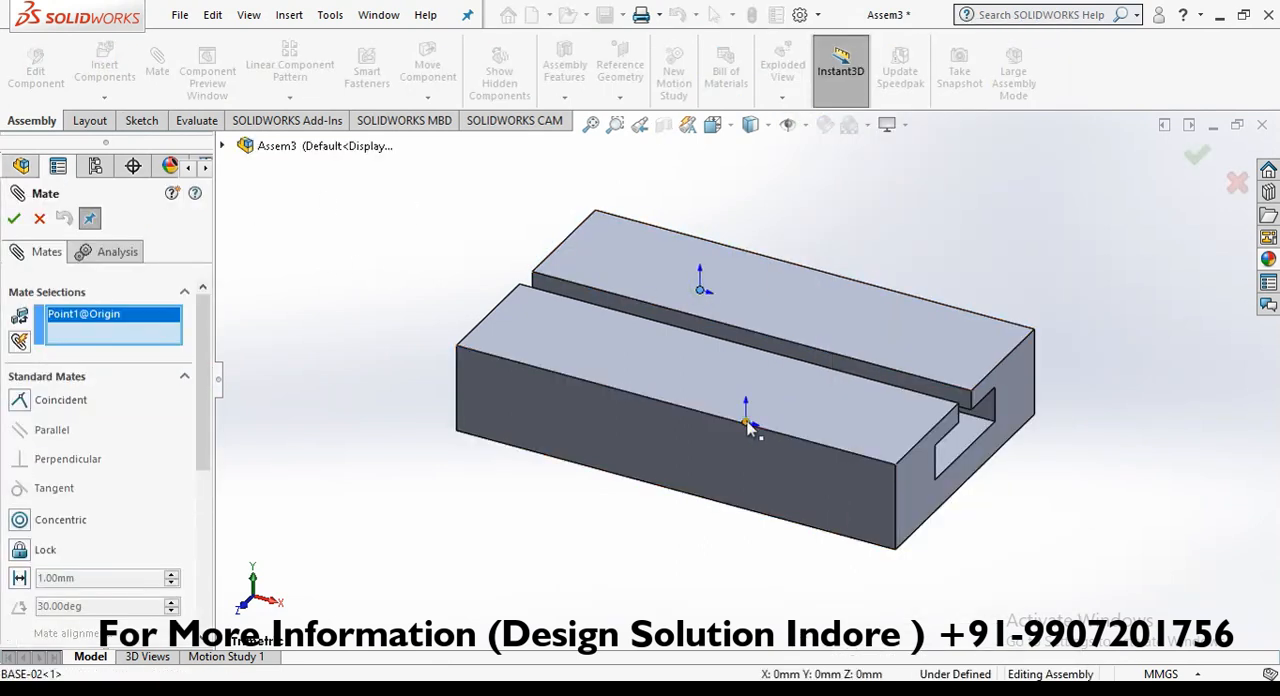
click(746, 414)
click(277, 434)
scroll(388, 436, up, 5)
scroll(328, 322, down, 5)
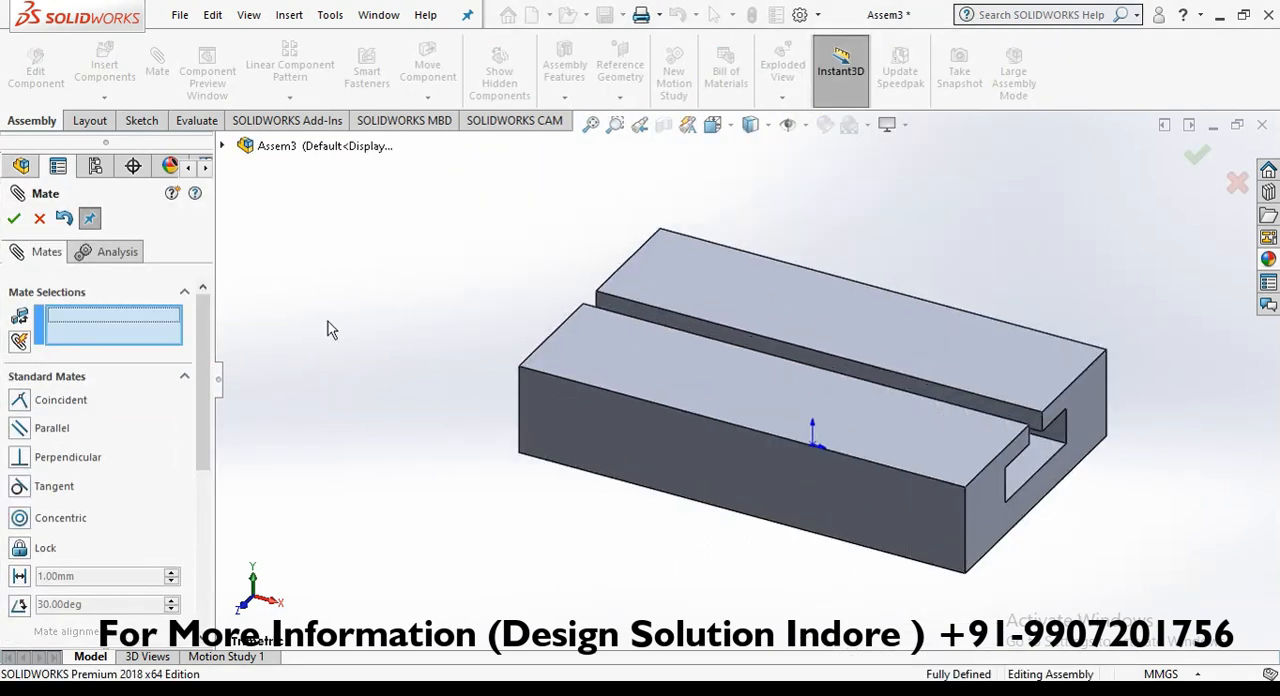
key(Escape)
click(612, 347)
click(484, 286)
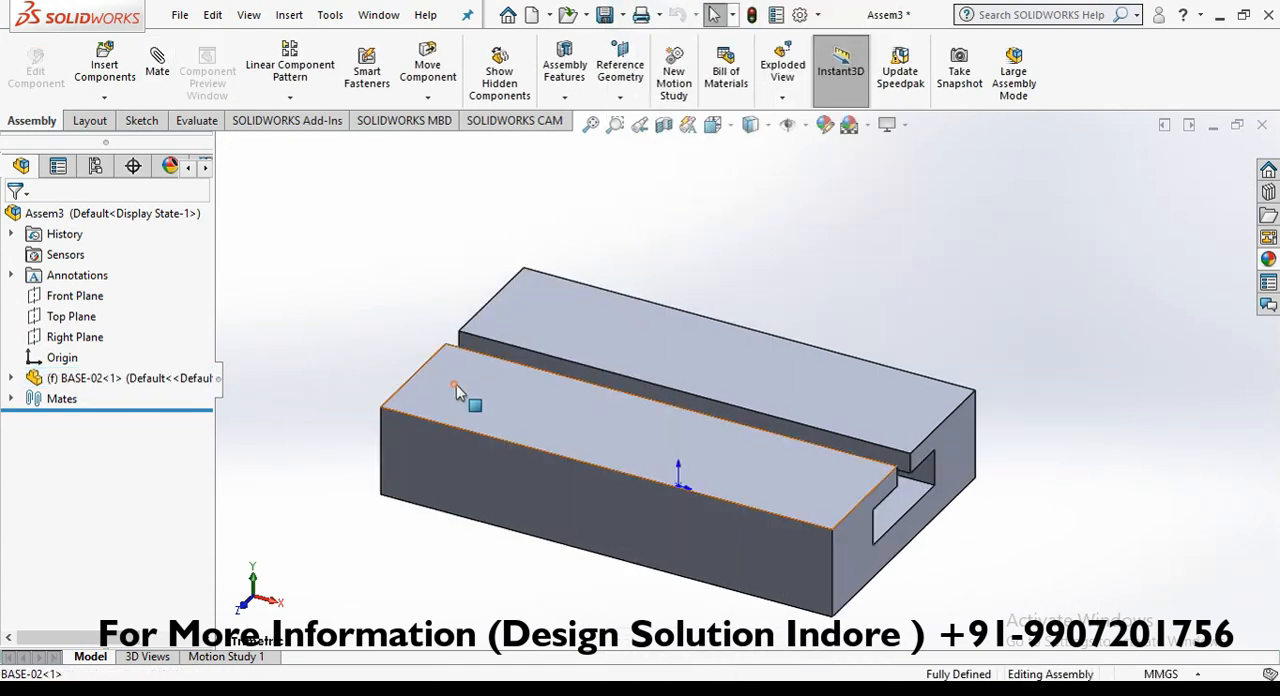
right_click(456, 388)
key(Escape)
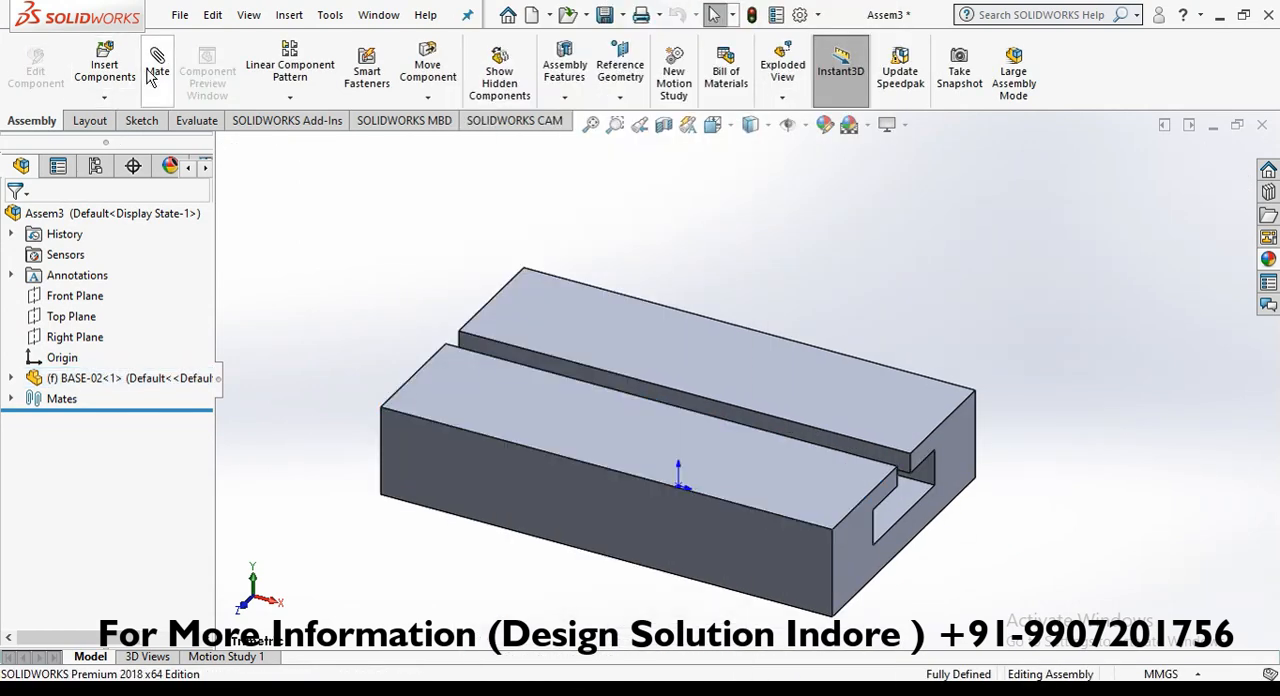
key(Escape)
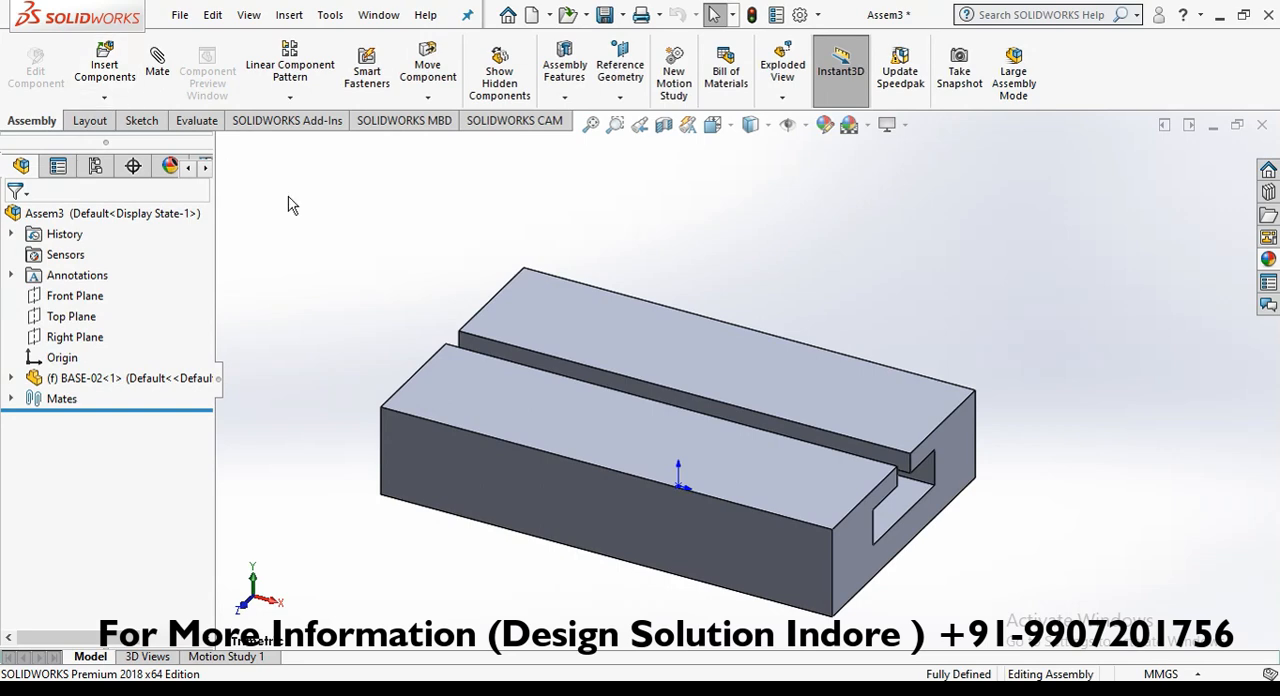
Step: Insert the SLIDER part into the assembly, placing it beside the right end of BASE-02
scroll(1023, 472, up, 1)
click(105, 66)
click(540, 207)
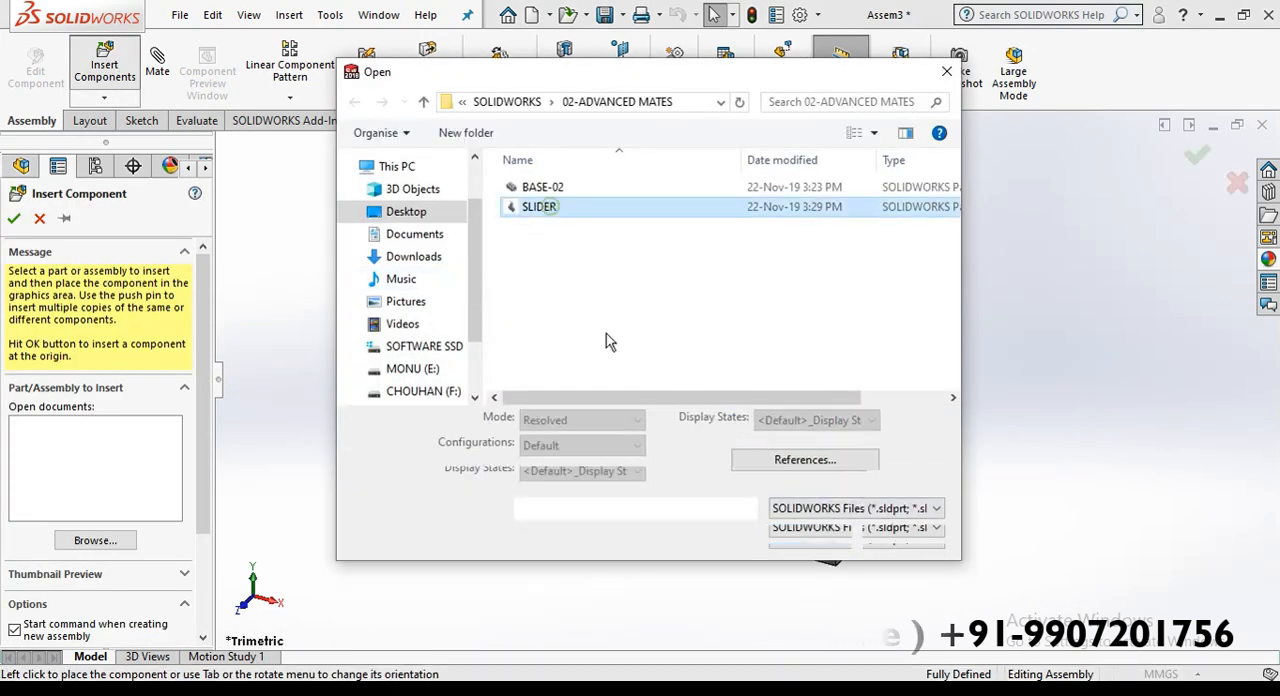
click(803, 537)
click(938, 487)
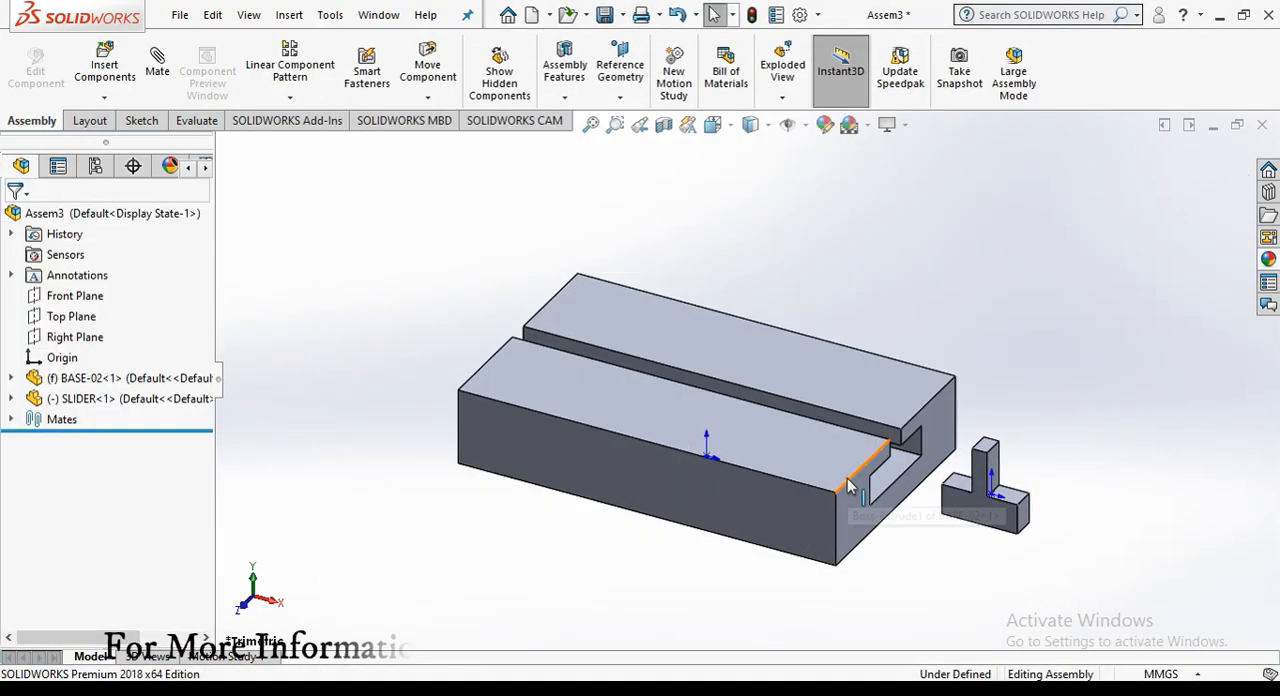
Step: Insert a second SLIDER part into the assembly beside the first one
scroll(849, 486, down, 1)
mouse_move(856, 486)
middle_down()
mouse_move(838, 513)
mouse_move(852, 492)
middle_up()
click(105, 66)
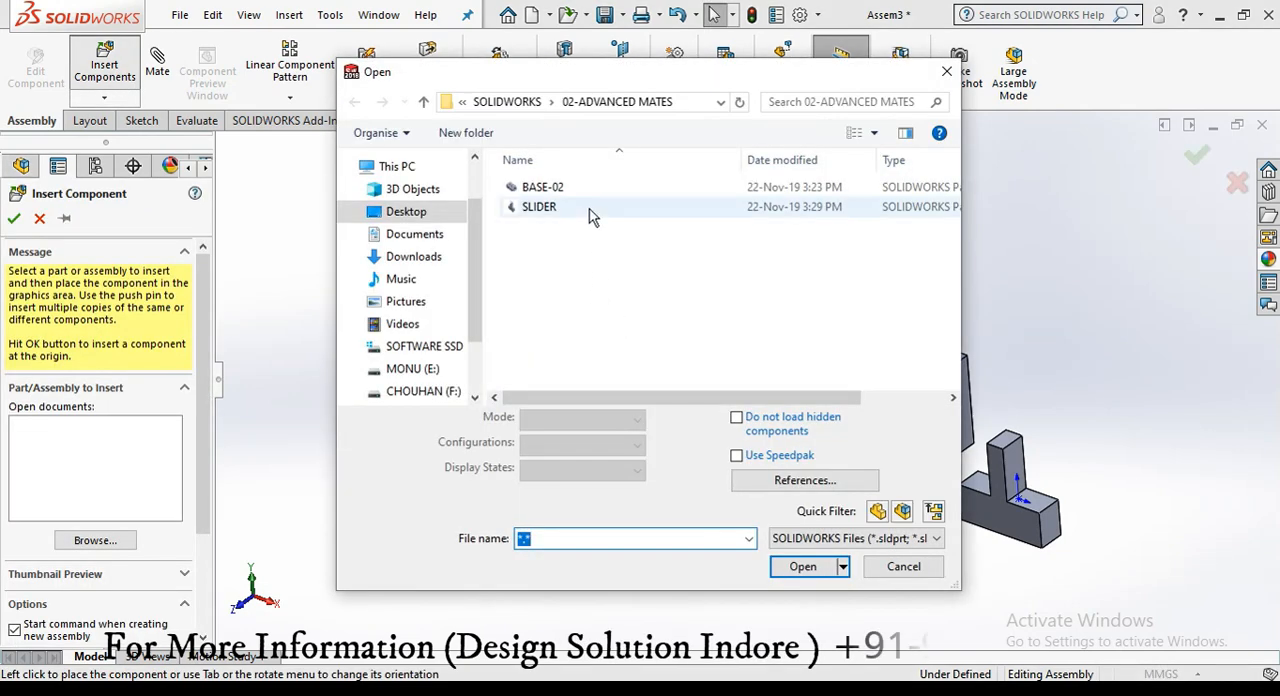
double_click(543, 206)
click(1046, 396)
scroll(1050, 395, down, 1)
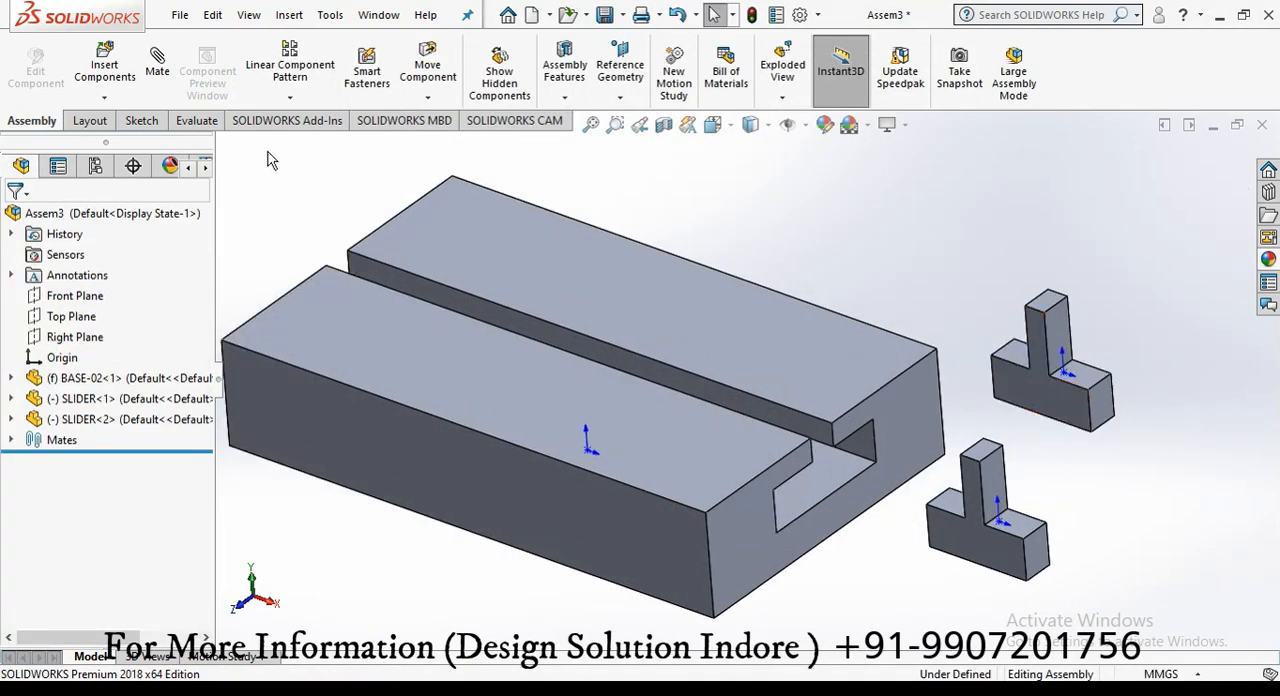
click(157, 70)
drag(208, 343, 208, 411)
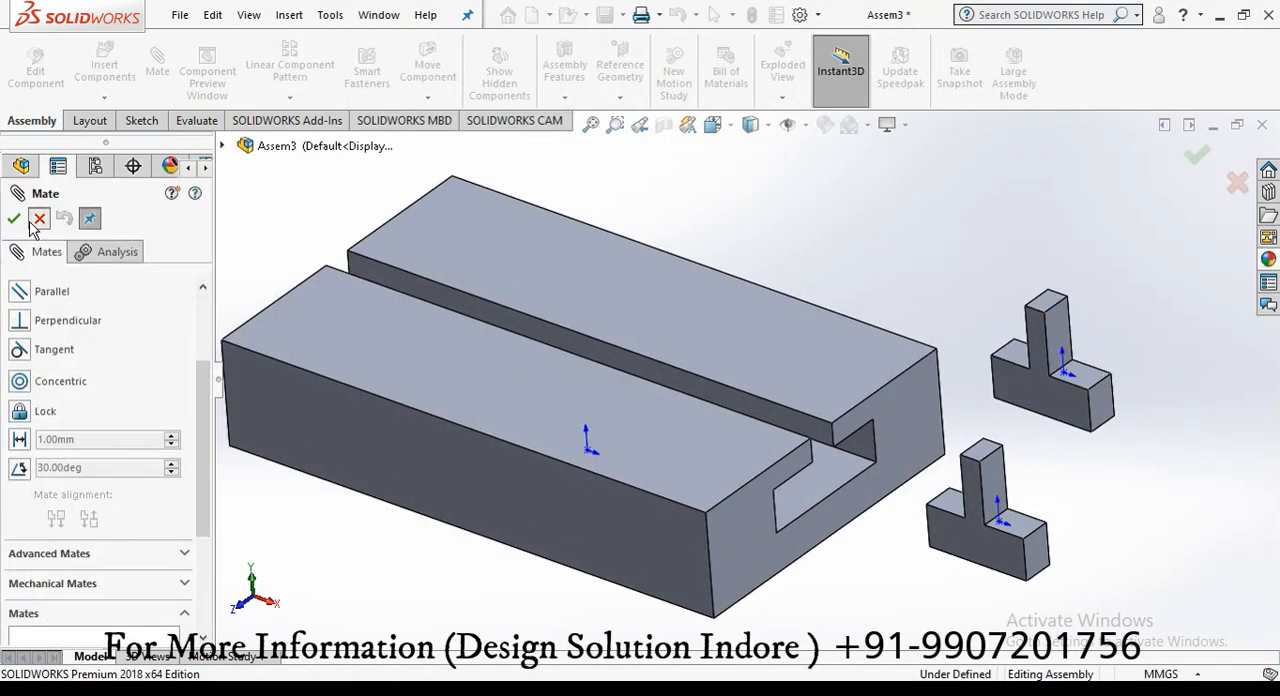
click(39, 218)
Step: Rotate both SLIDER parts about a quarter turn so their T profiles face the slotted end of BASE-02
click(428, 98)
click(440, 142)
drag(1033, 566, 1246, 472)
drag(1021, 414, 1014, 337)
click(14, 218)
Step: Add a coincident mate between the first SLIDER's bottom face and the floor of the BASE-02 slot
click(158, 72)
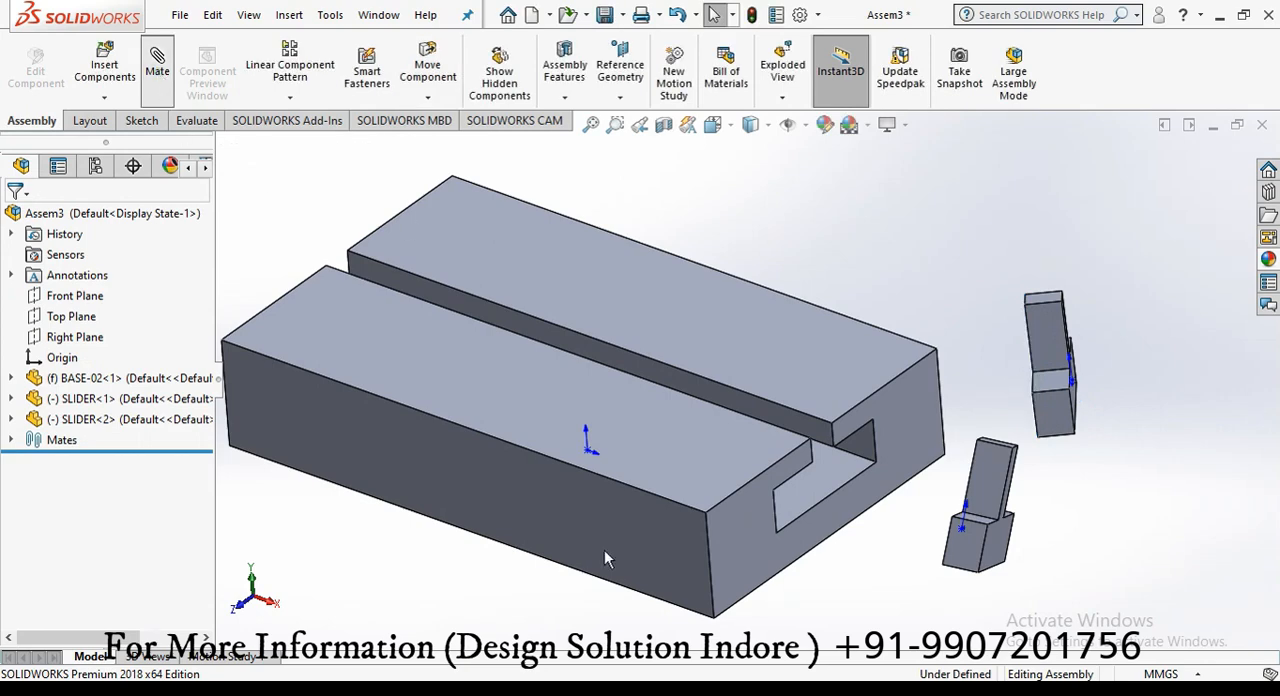
scroll(922, 590, down, 2)
middle_drag(750, 530, 770, 370)
scroll(880, 520, down, 2)
click(740, 335)
scroll(735, 330, up, 5)
middle_drag(640, 230, 570, 330)
click(585, 343)
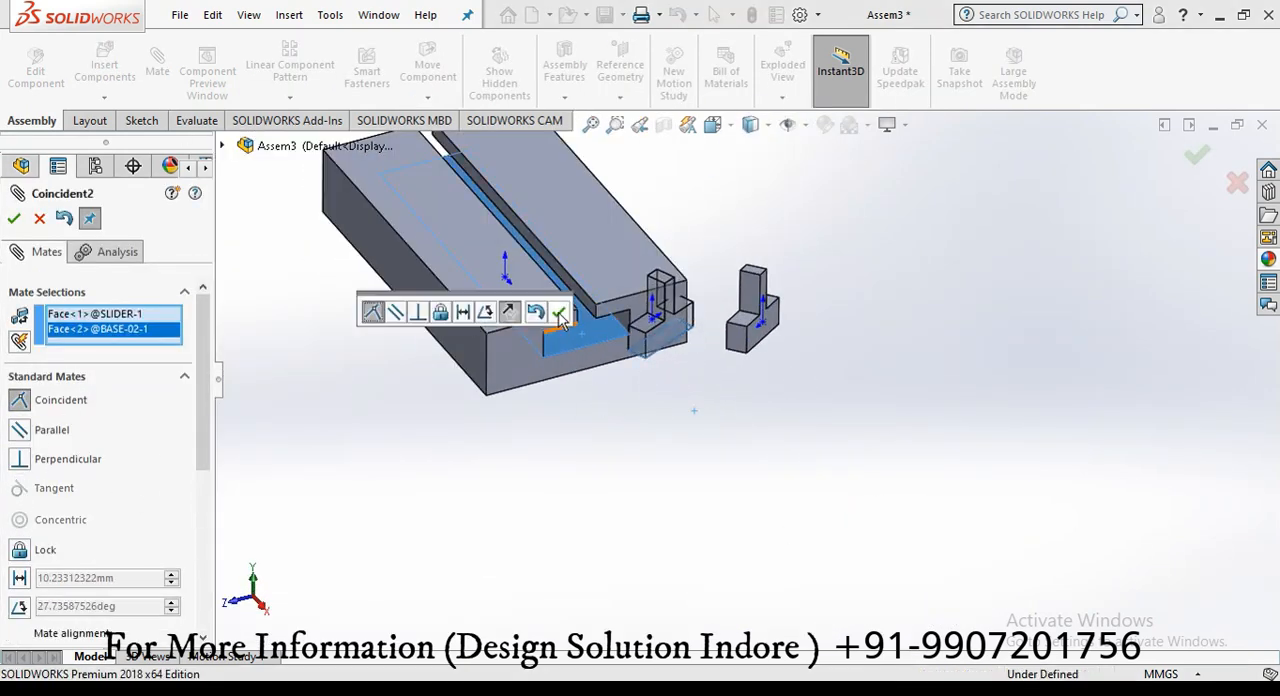
click(558, 313)
Step: Add a coincident mate between the second SLIDER's bottom face and the floor of the BASE-02 slot
middle_drag(722, 440, 735, 255)
click(752, 311)
middle_drag(610, 345, 658, 476)
click(636, 353)
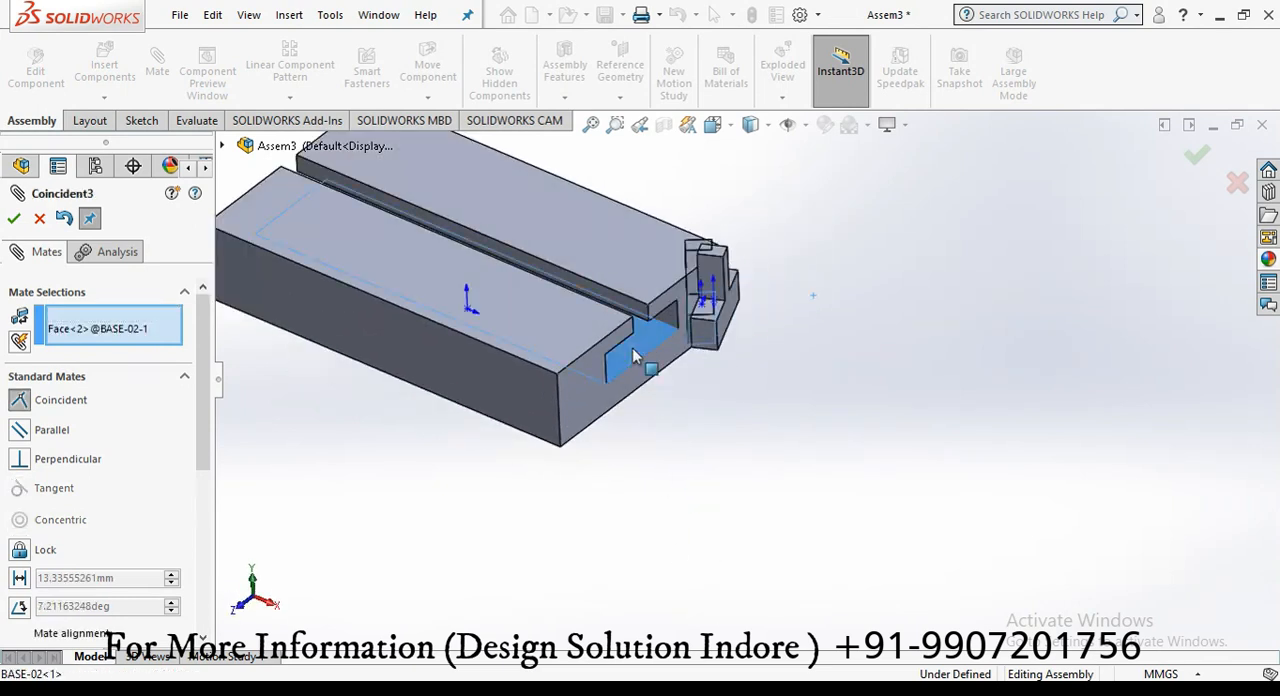
click(14, 219)
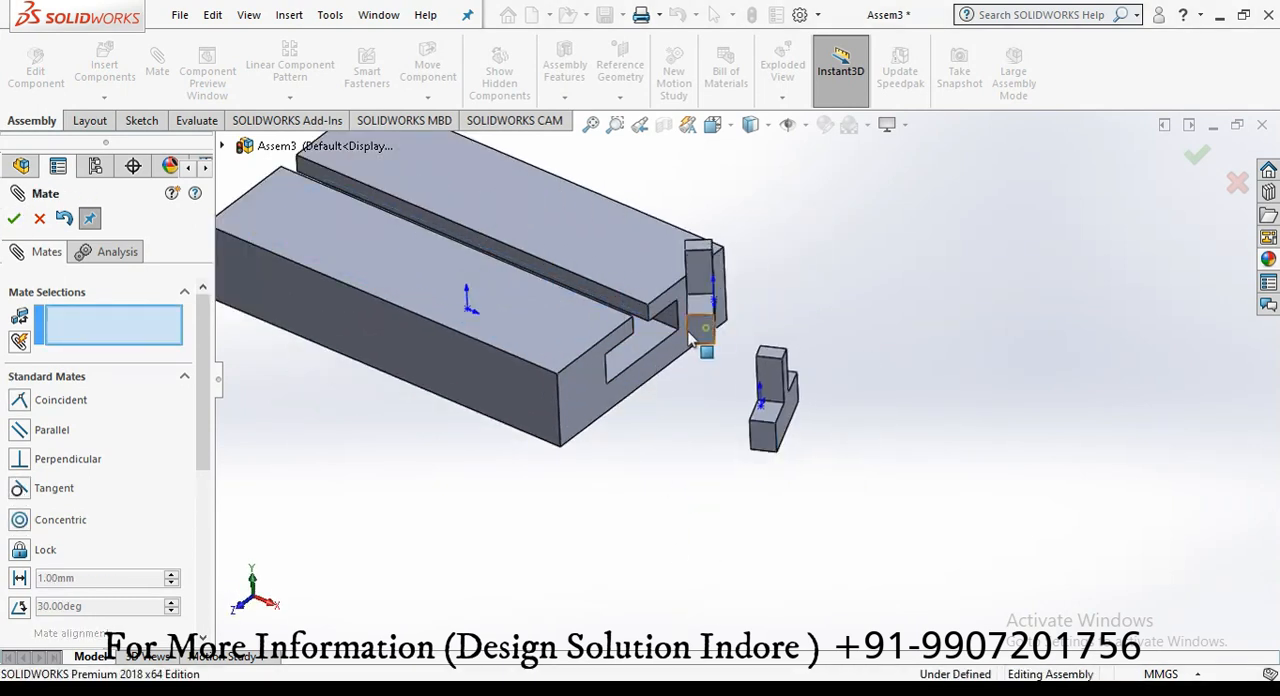
Step: Center the second SLIDER in the slot with a Width mate between the slot's side walls and the slider's side faces
drag(204, 386, 210, 480)
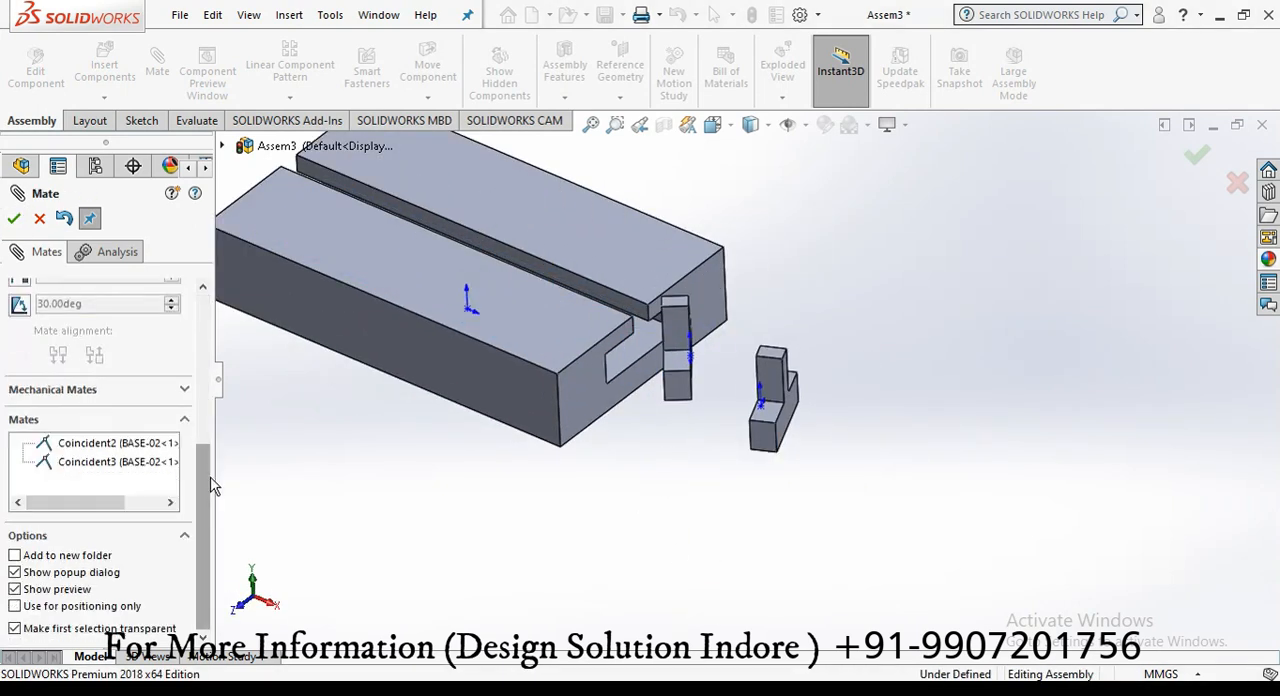
click(30, 356)
click(50, 410)
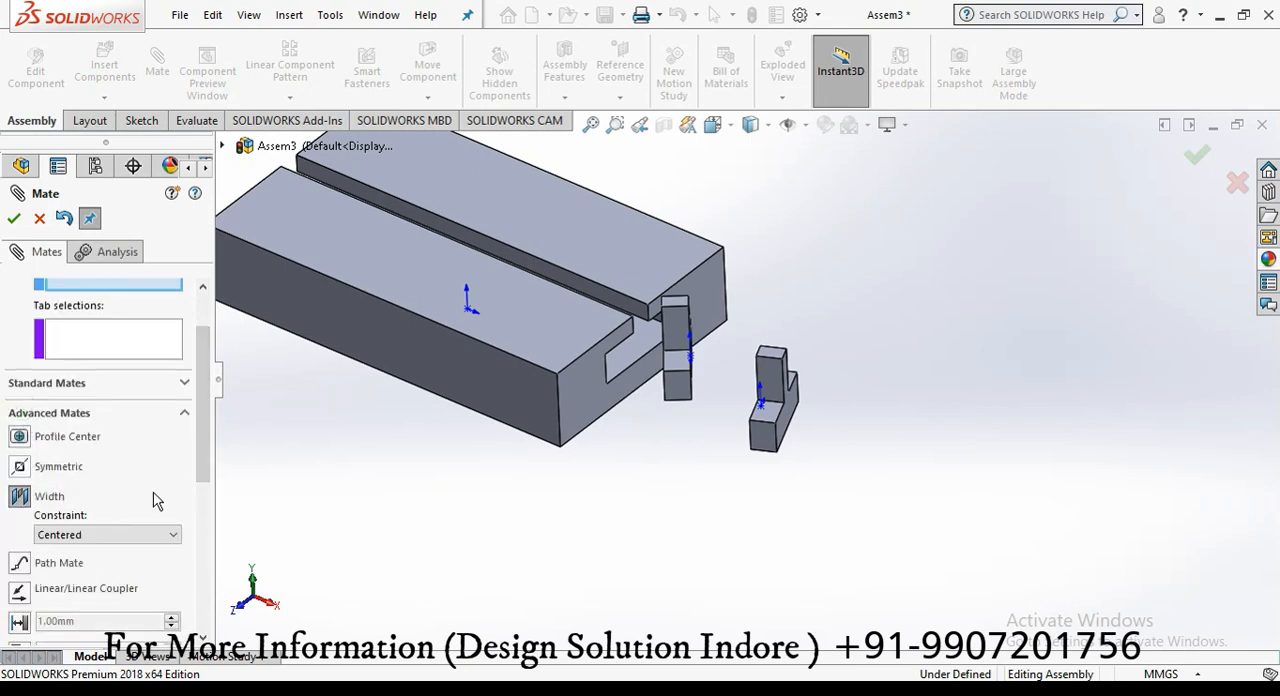
drag(204, 402, 200, 366)
middle_drag(630, 430, 551, 430)
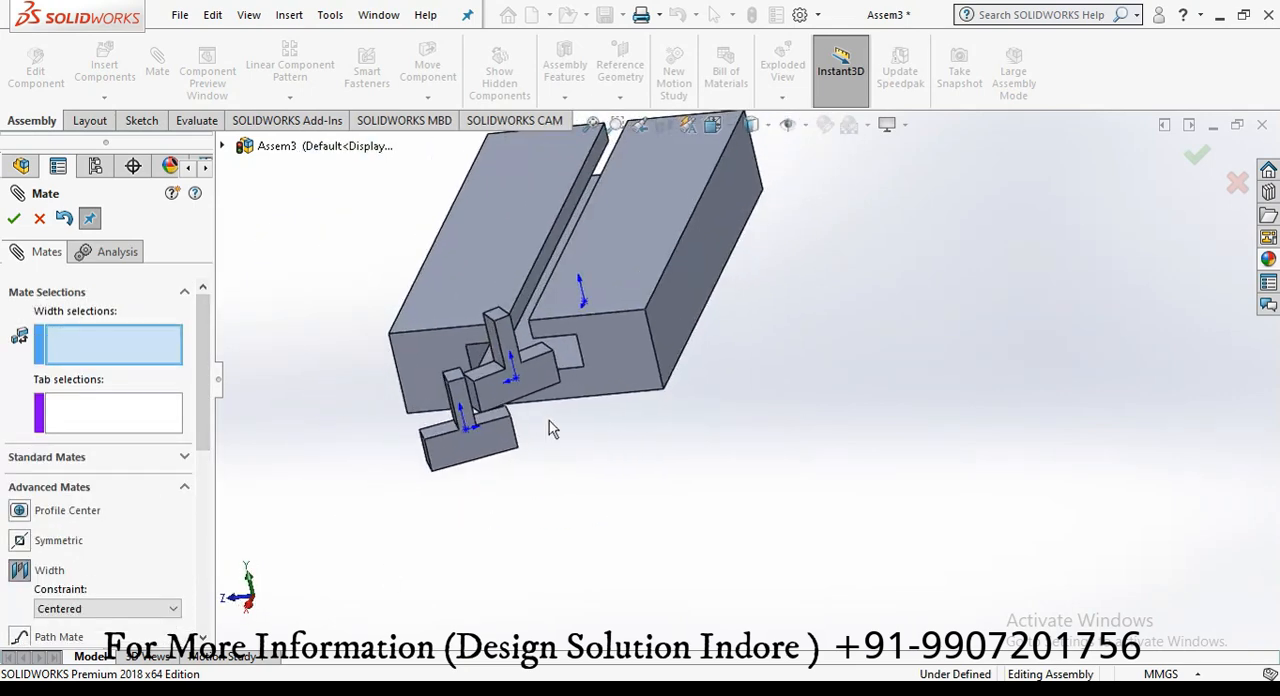
scroll(469, 354, down, 5)
click(492, 340)
middle_drag(492, 340, 766, 320)
click(772, 318)
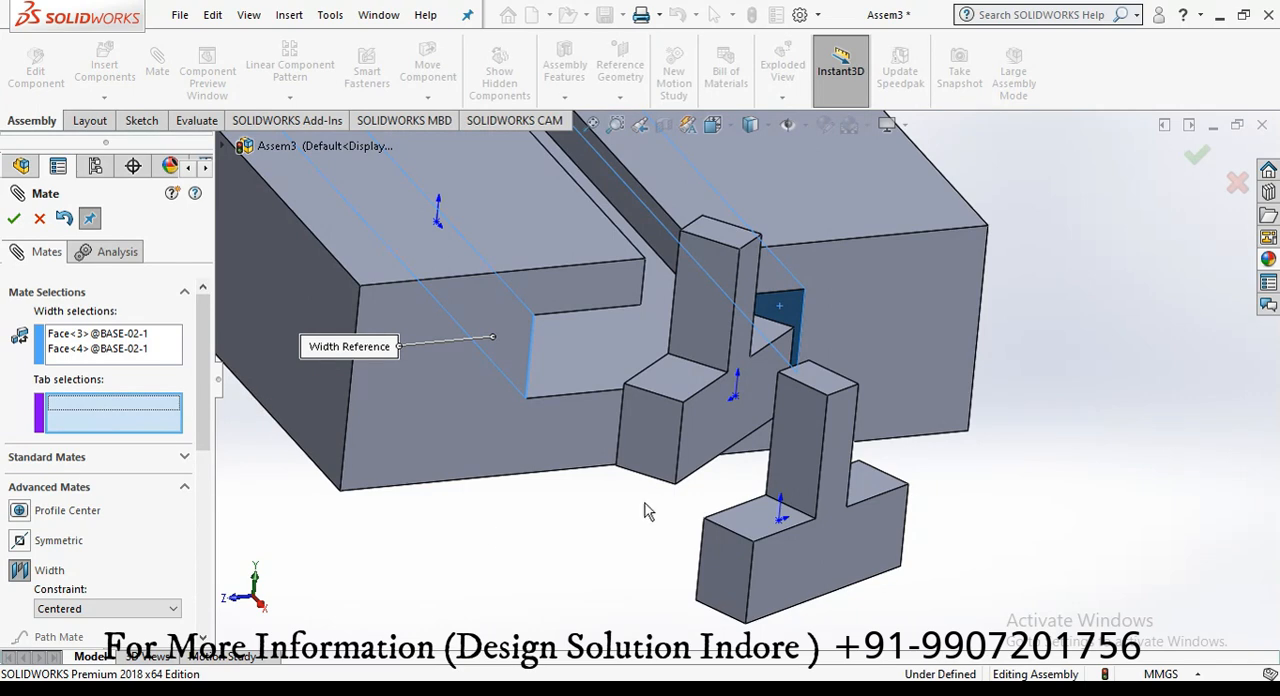
click(650, 435)
middle_drag(526, 512, 497, 417)
click(497, 417)
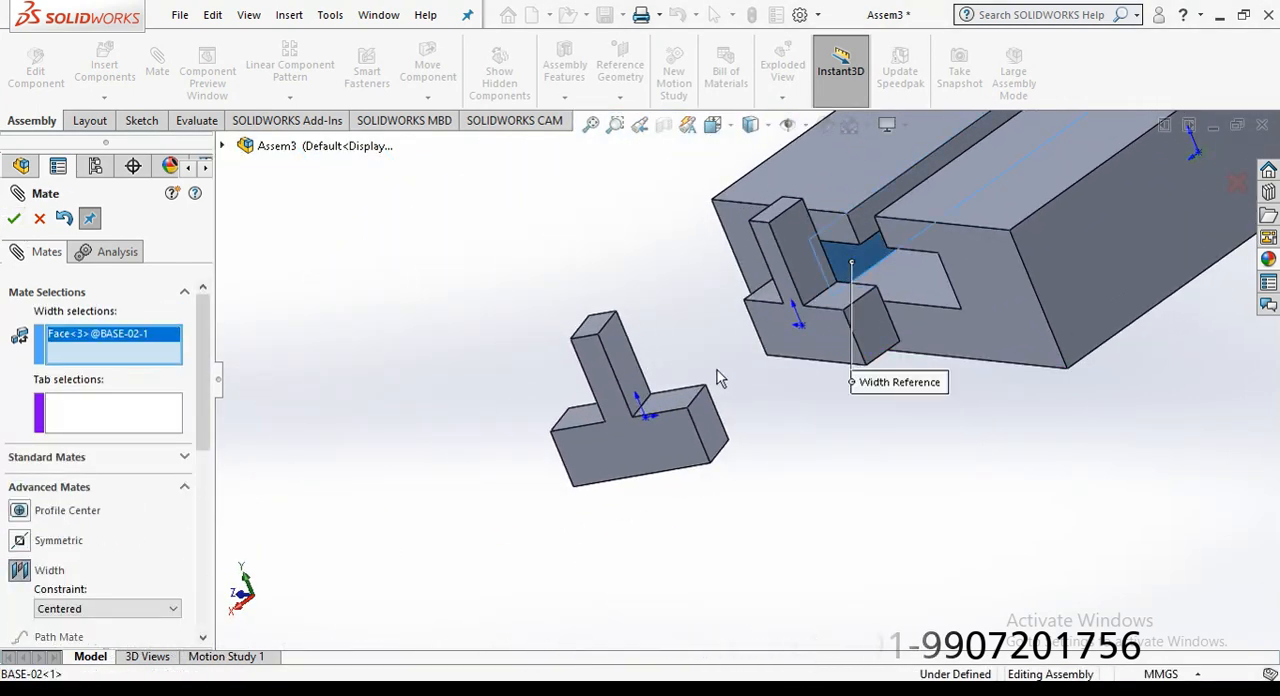
Step: Center the first SLIDER in the slot with a Width mate between the slot's side walls and the slider's side faces
middle_drag(717, 370, 813, 363)
click(686, 276)
click(586, 457)
middle_drag(590, 462, 525, 495)
click(714, 440)
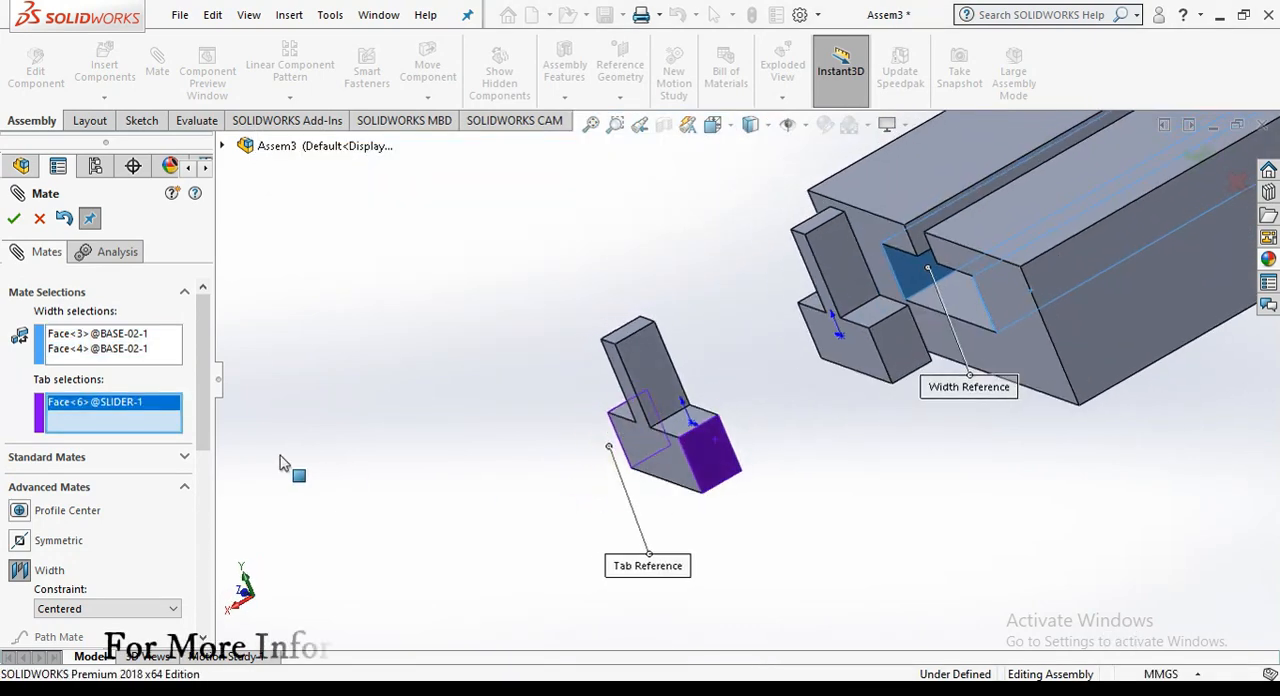
key(Return)
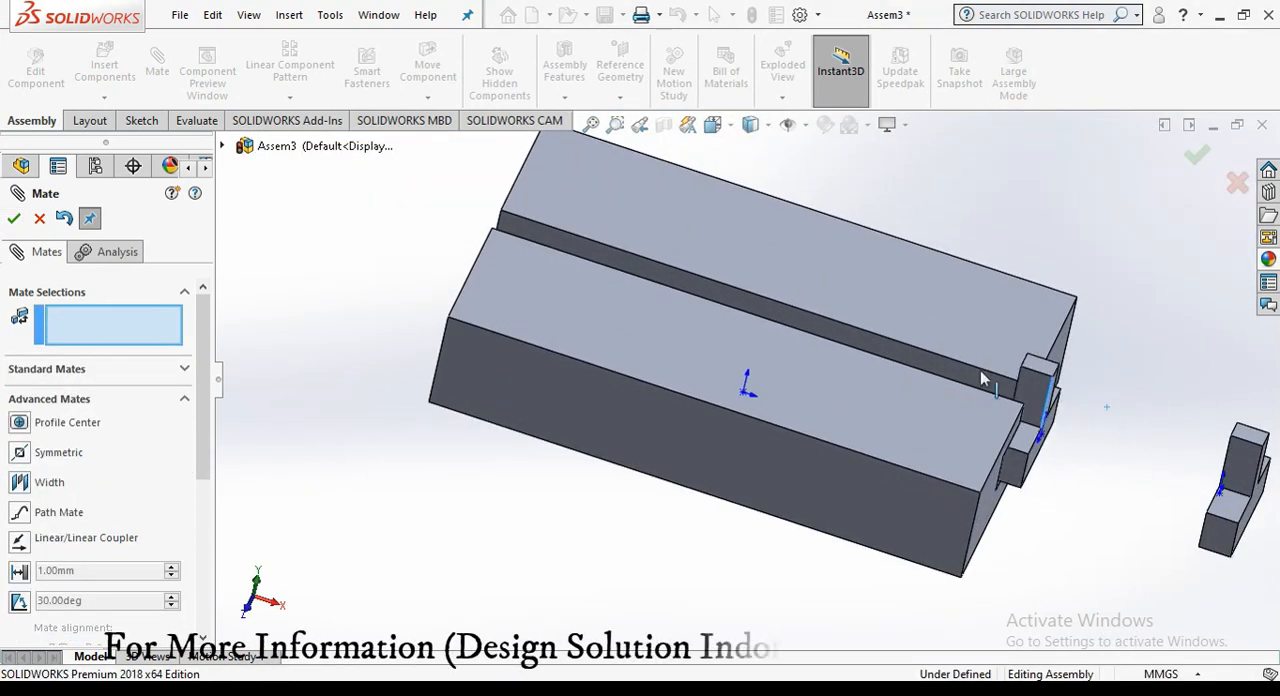
Step: Slide the sliders into the slot toward opposite ends, start a Symmetric mate, and turn on the display of planes
drag(1237, 473, 1085, 430)
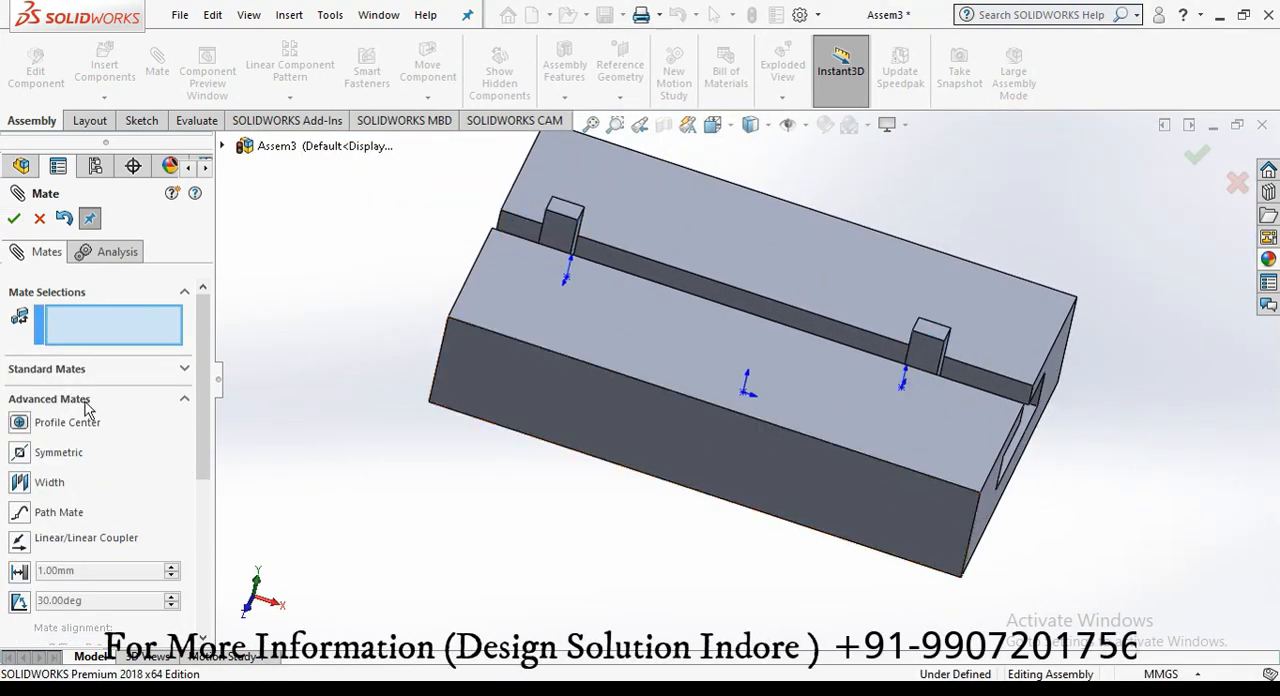
click(58, 452)
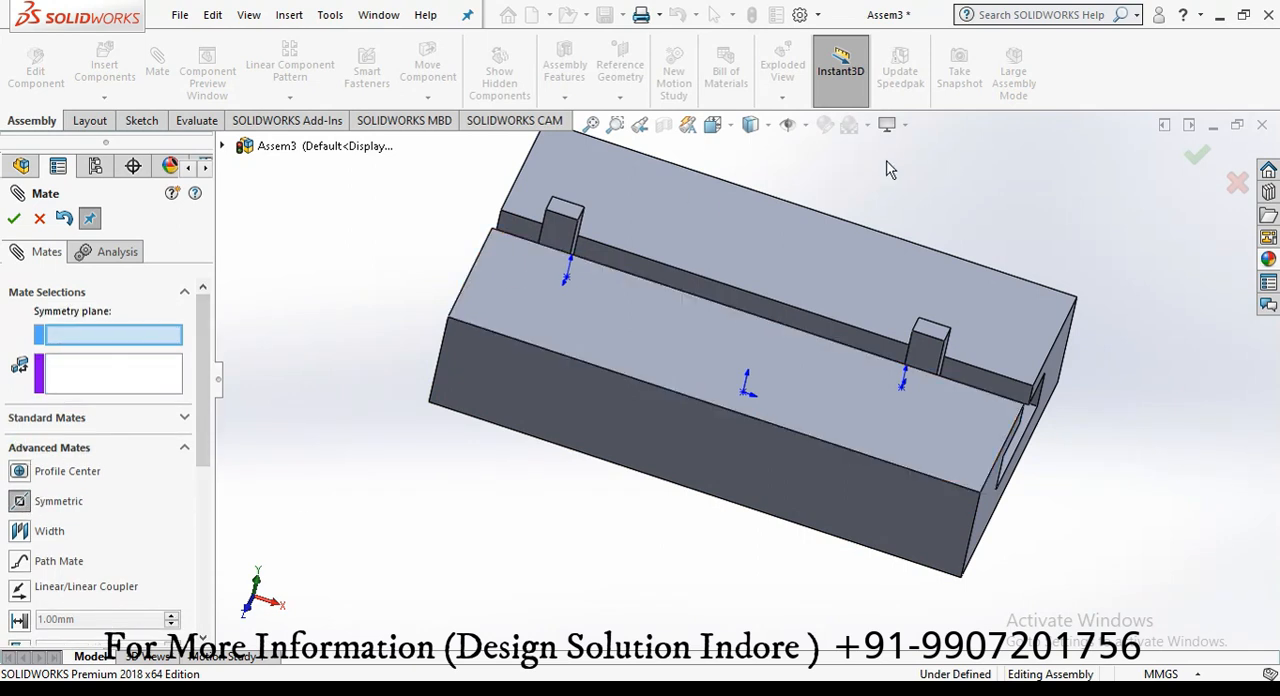
click(807, 128)
click(828, 217)
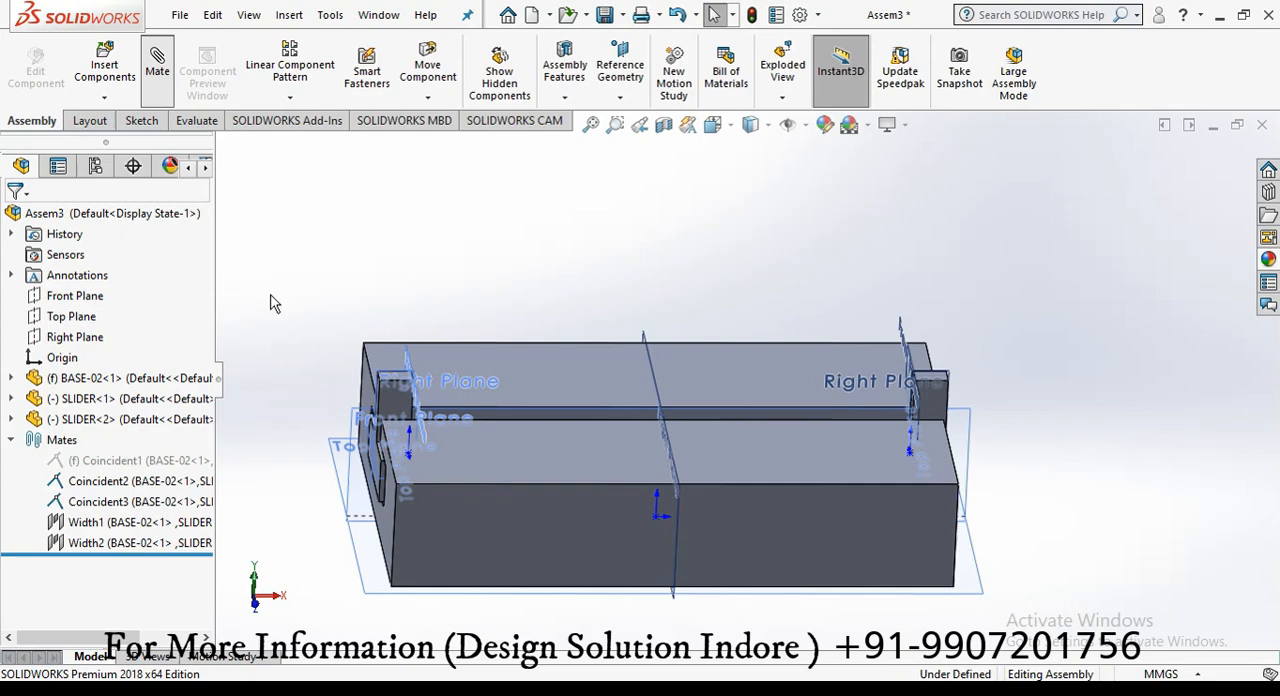
Step: Add a Symmetric mate between matching faces of the two sliders about BASE-02's Right Plane
scroll(184, 413, down, 5)
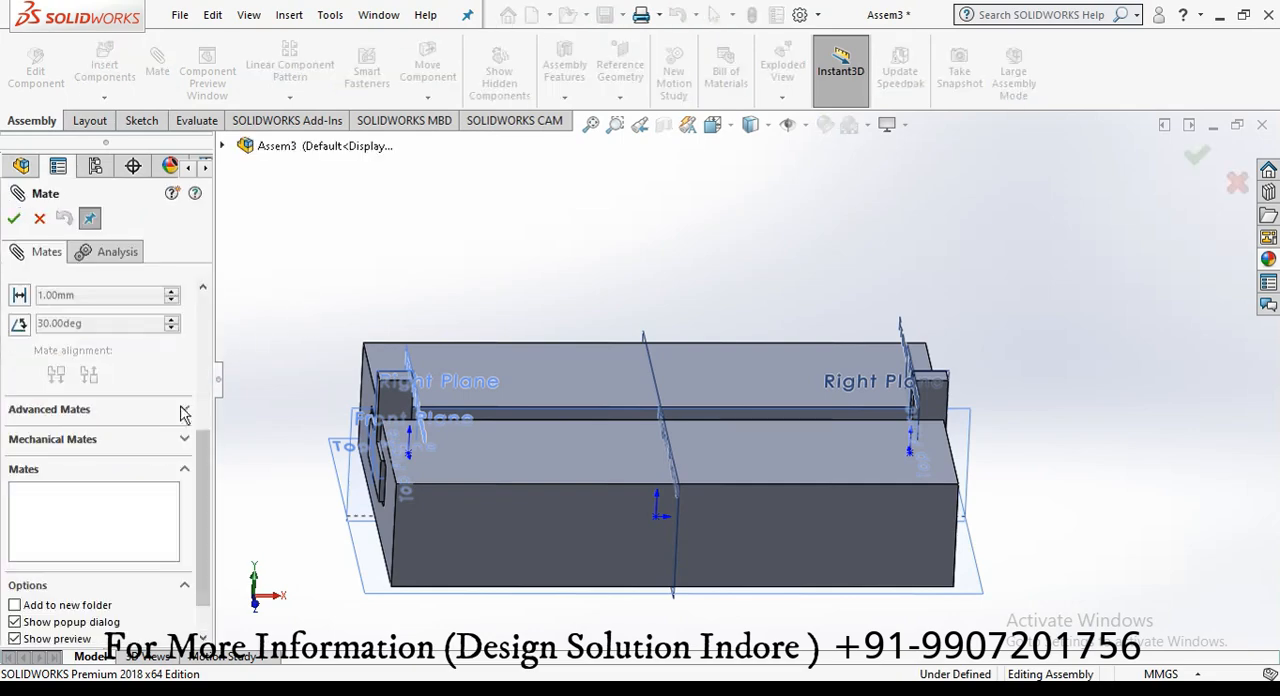
click(186, 411)
click(645, 338)
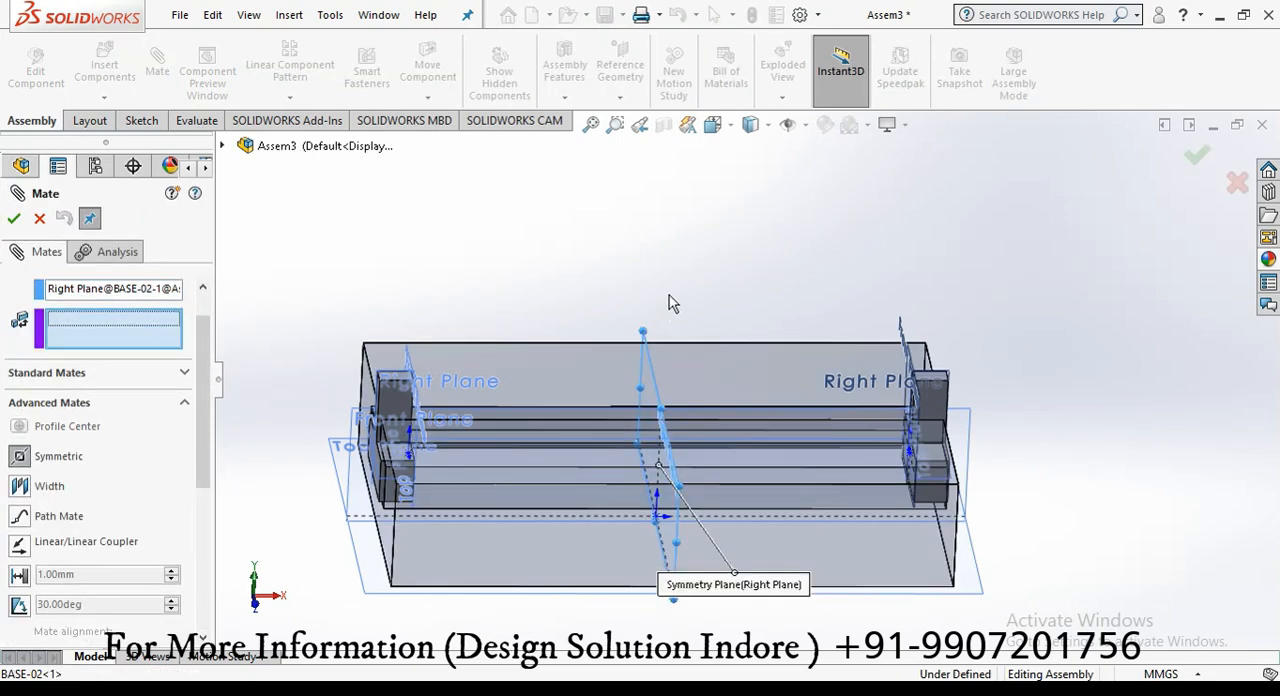
scroll(874, 389, down, 6)
middle_drag(671, 303, 403, 405)
click(818, 368)
scroll(932, 252, up, 7)
scroll(465, 385, down, 9)
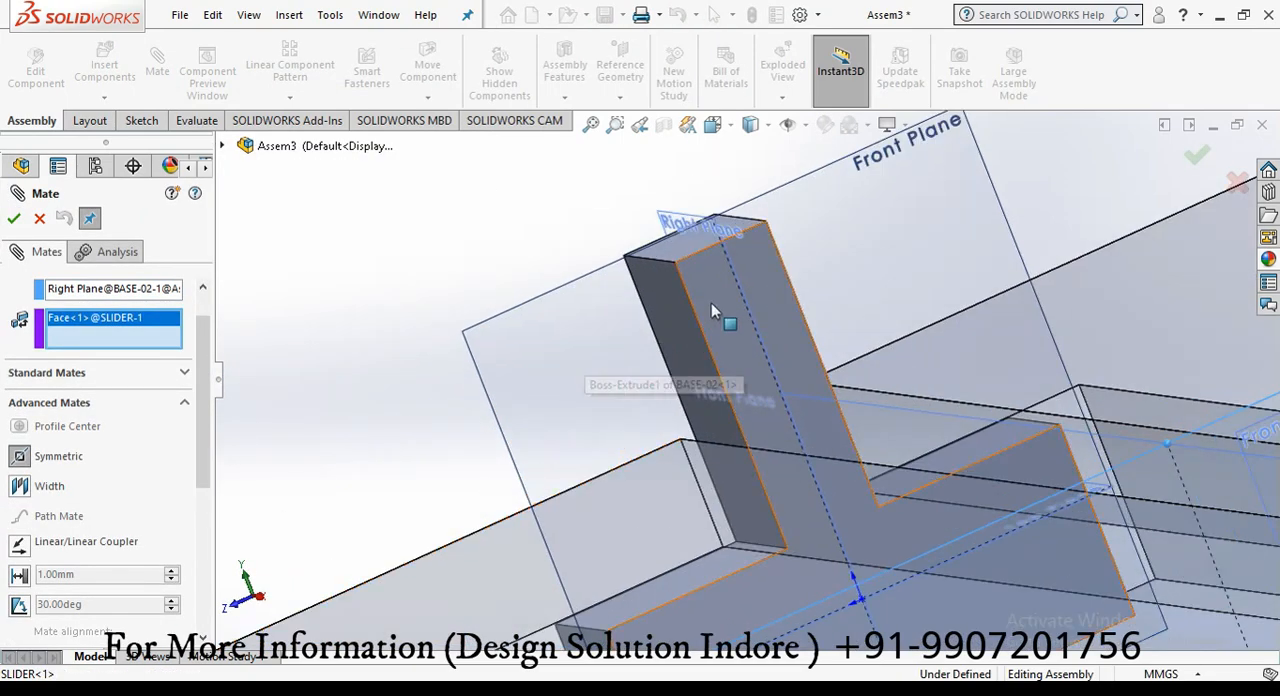
click(713, 308)
scroll(720, 312, up, 1)
click(14, 218)
Step: Hide the planes and move one slider along the slot to test the symmetric motion
scroll(389, 268, up, 4)
middle_drag(389, 268, 825, 355)
click(805, 125)
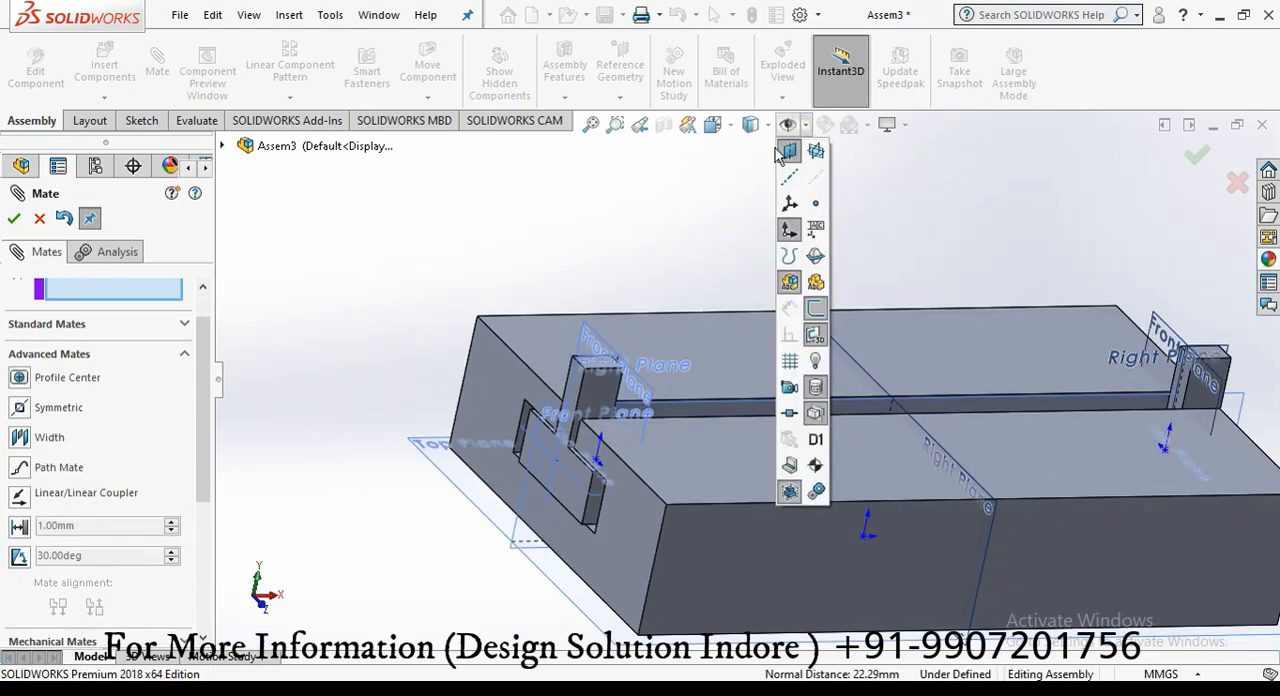
click(791, 152)
drag(597, 363, 330, 390)
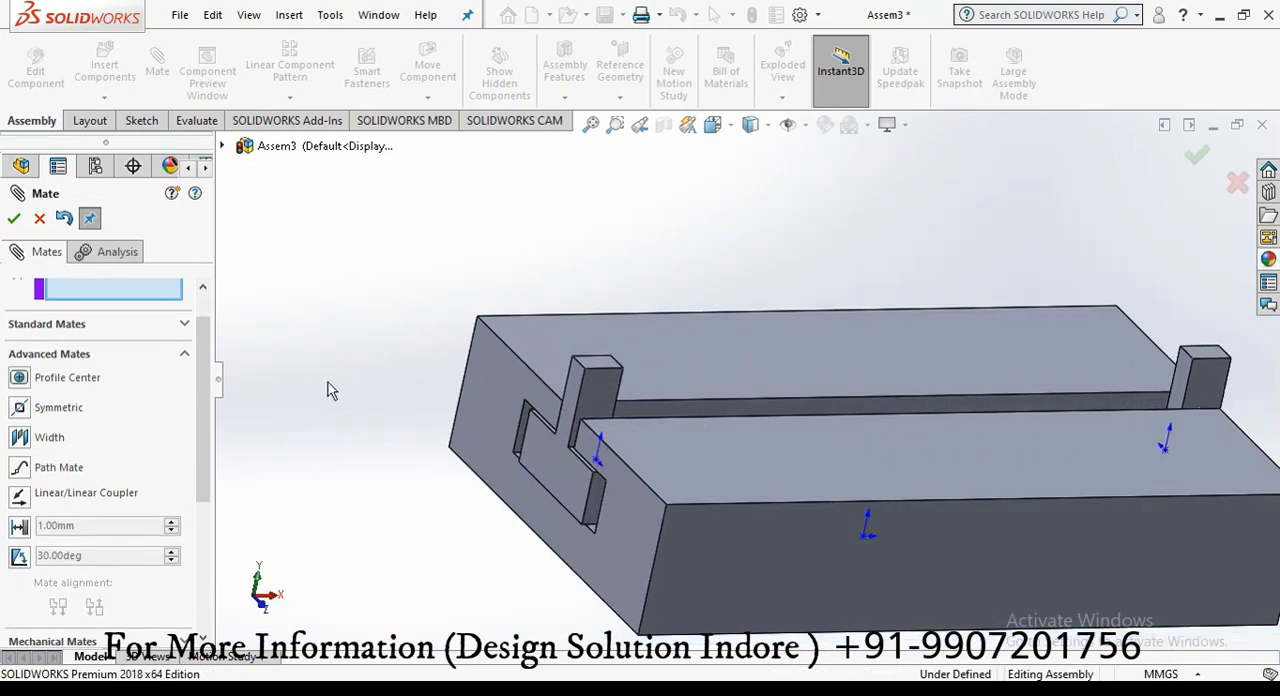
drag(600, 385, 406, 314)
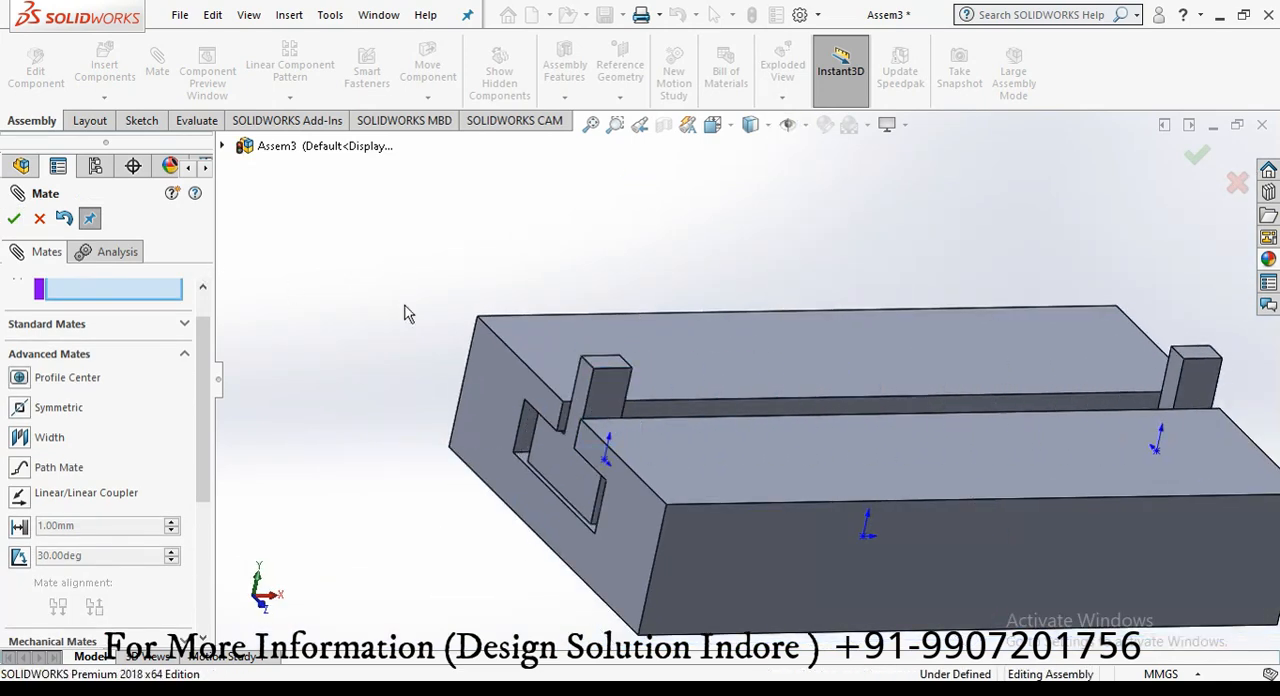
Step: Close the Mate command and delete the Symmetric mate
click(40, 218)
click(92, 564)
key(Delete)
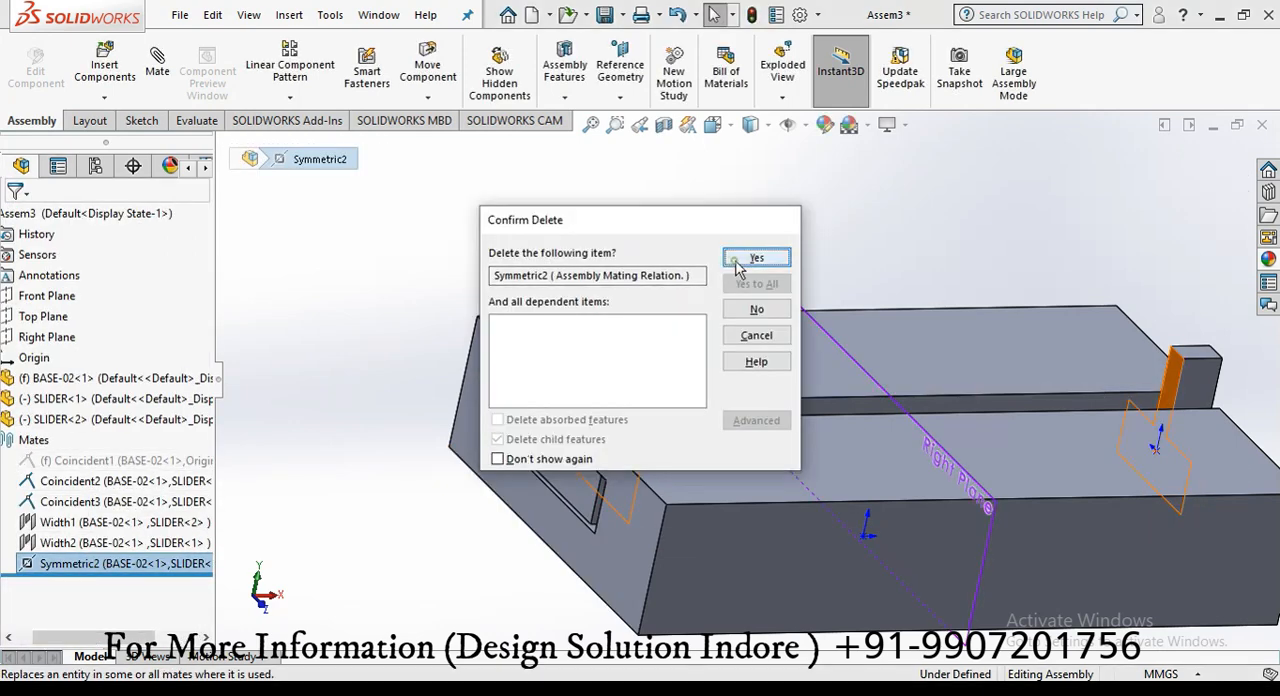
key(Return)
key(Return)
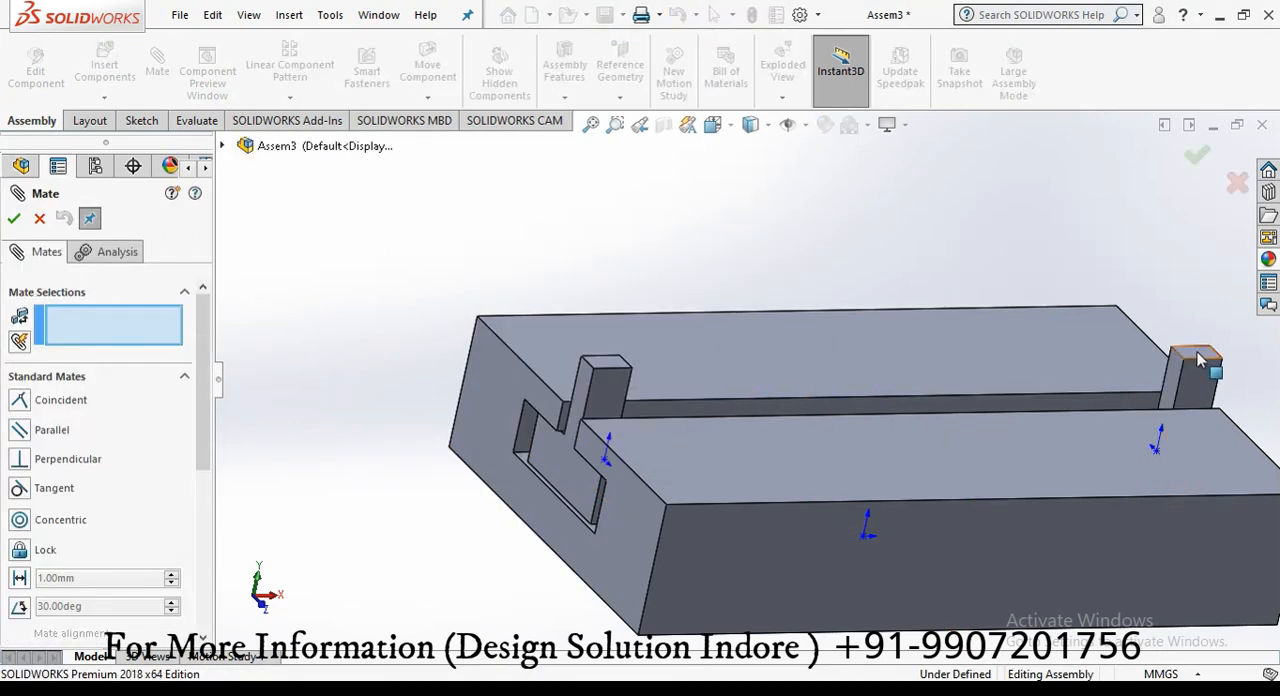
Step: Couple the two sliders with a Linear/Linear Coupler mate at a ratio of 1.00 mm to 1.00 mm
key(f)
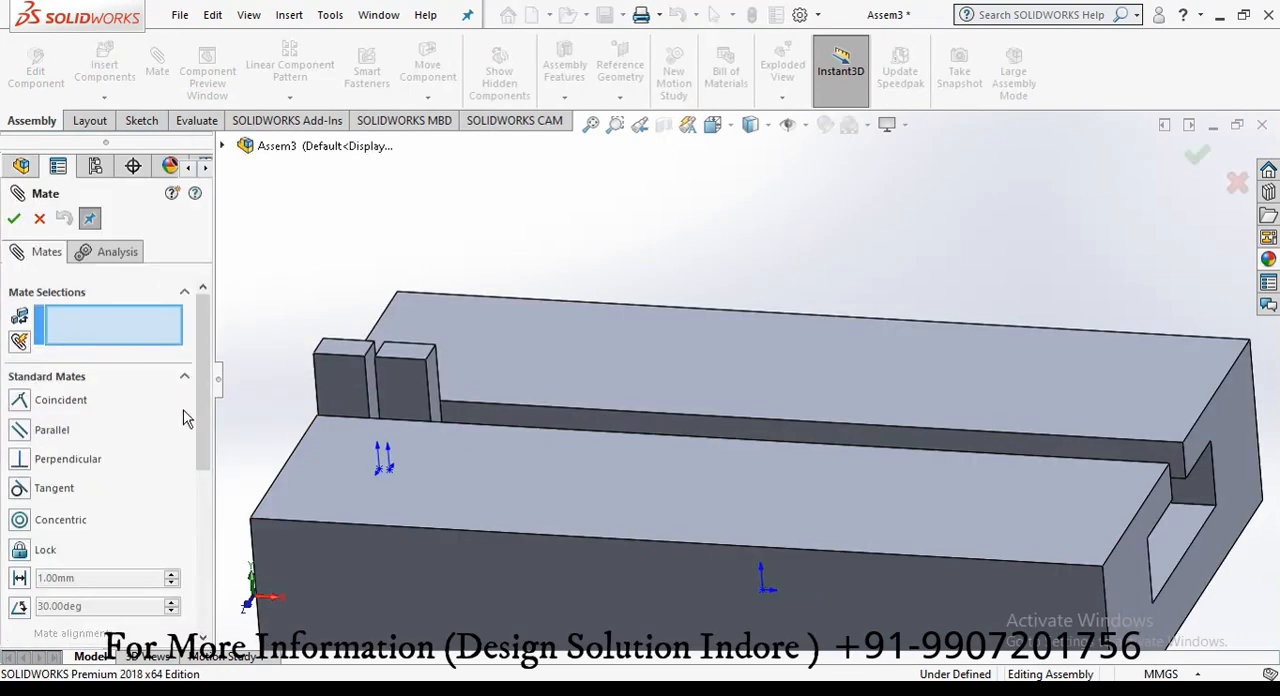
scroll(185, 412, down, 5)
drag(200, 461, 220, 377)
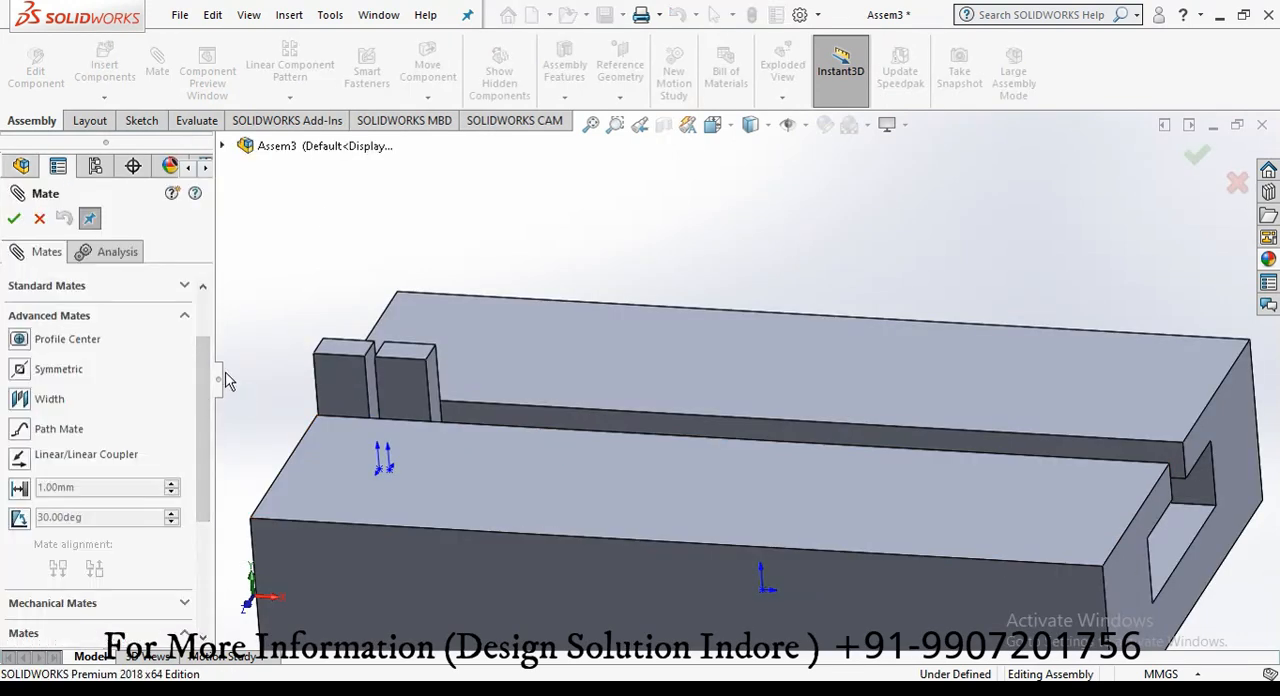
click(110, 454)
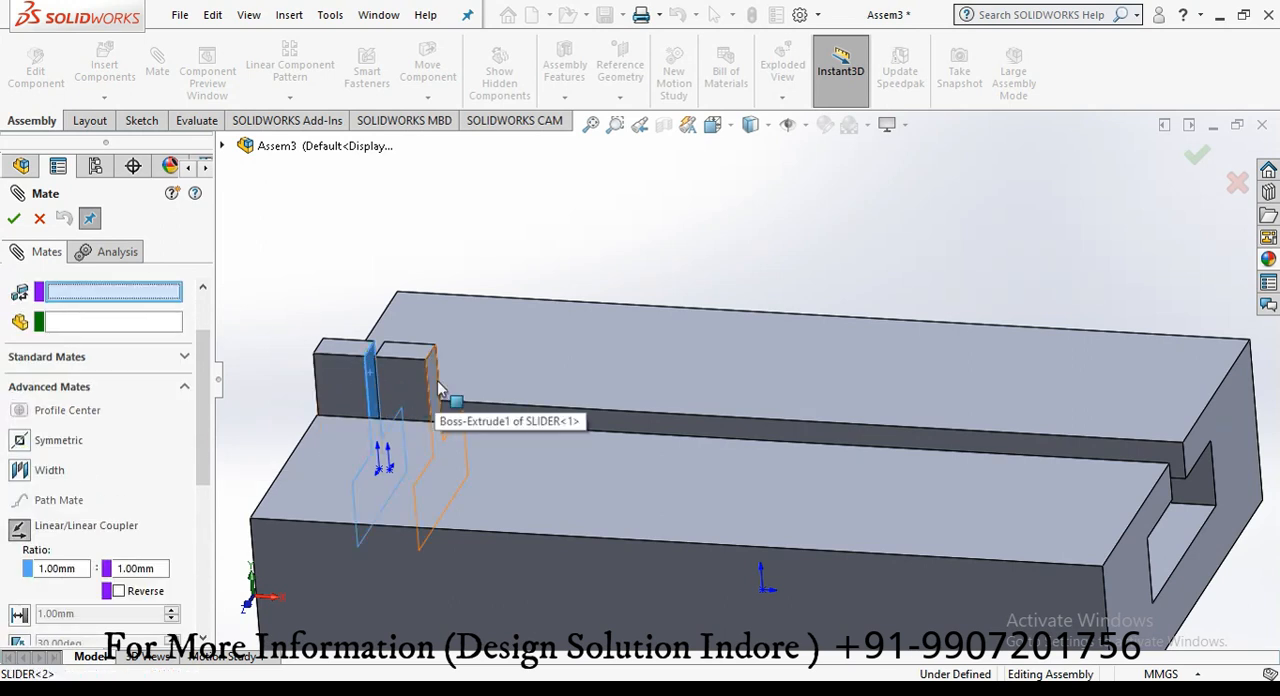
click(13, 218)
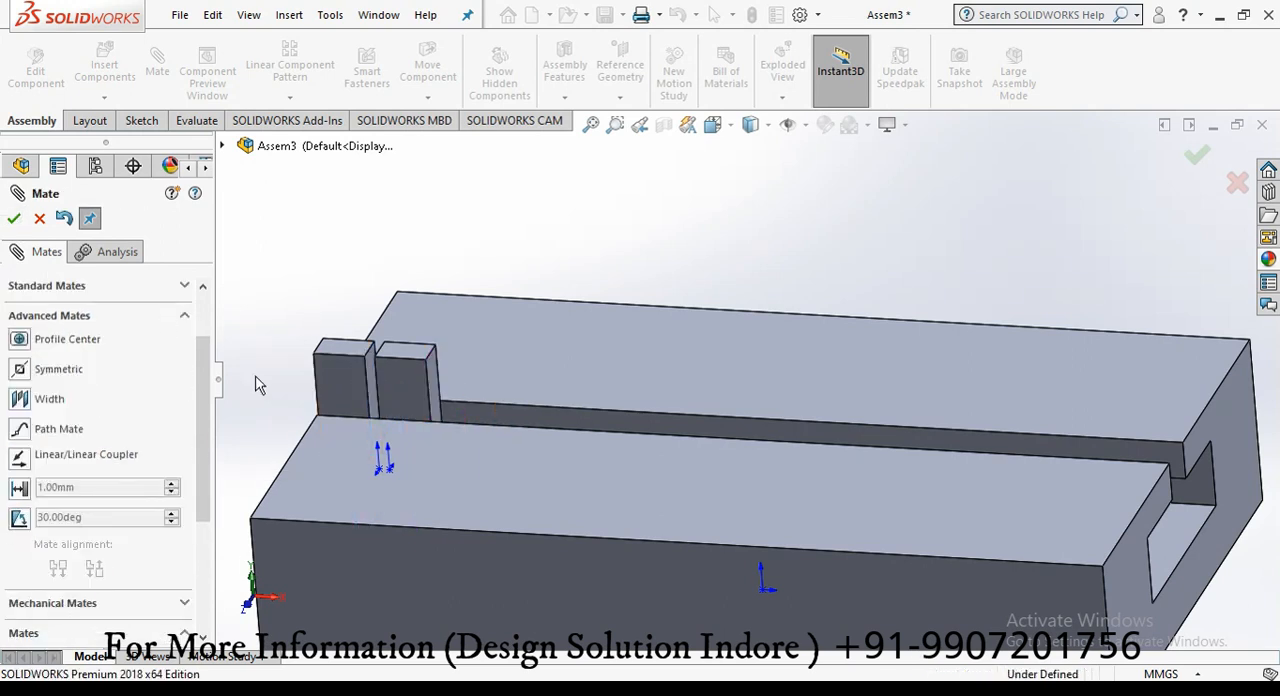
Step: Move the sliders along the slot to check the coupled motion, and close the Mate command
mouse_move(360, 400)
mouse_down()
mouse_move(395, 420)
mouse_move(710, 447)
mouse_move(345, 401)
mouse_up()
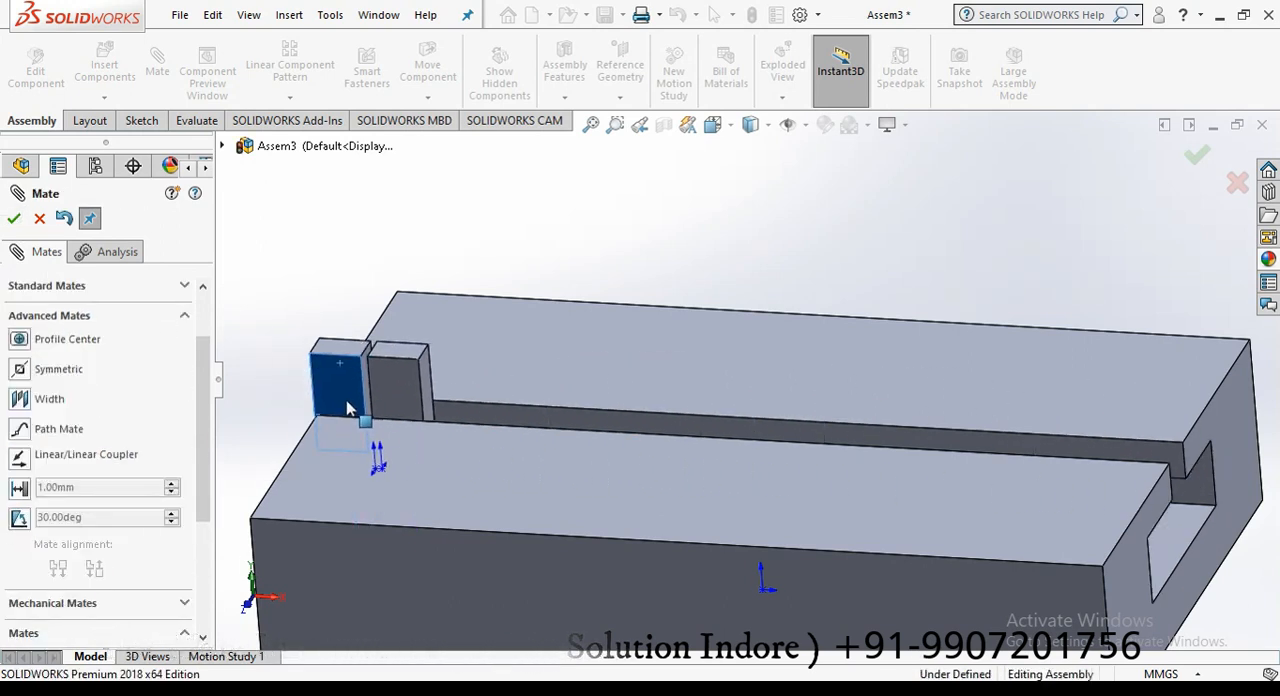
scroll(345, 401, up, 3)
middle_drag(385, 370, 501, 357)
drag(627, 455, 527, 487)
key(Escape)
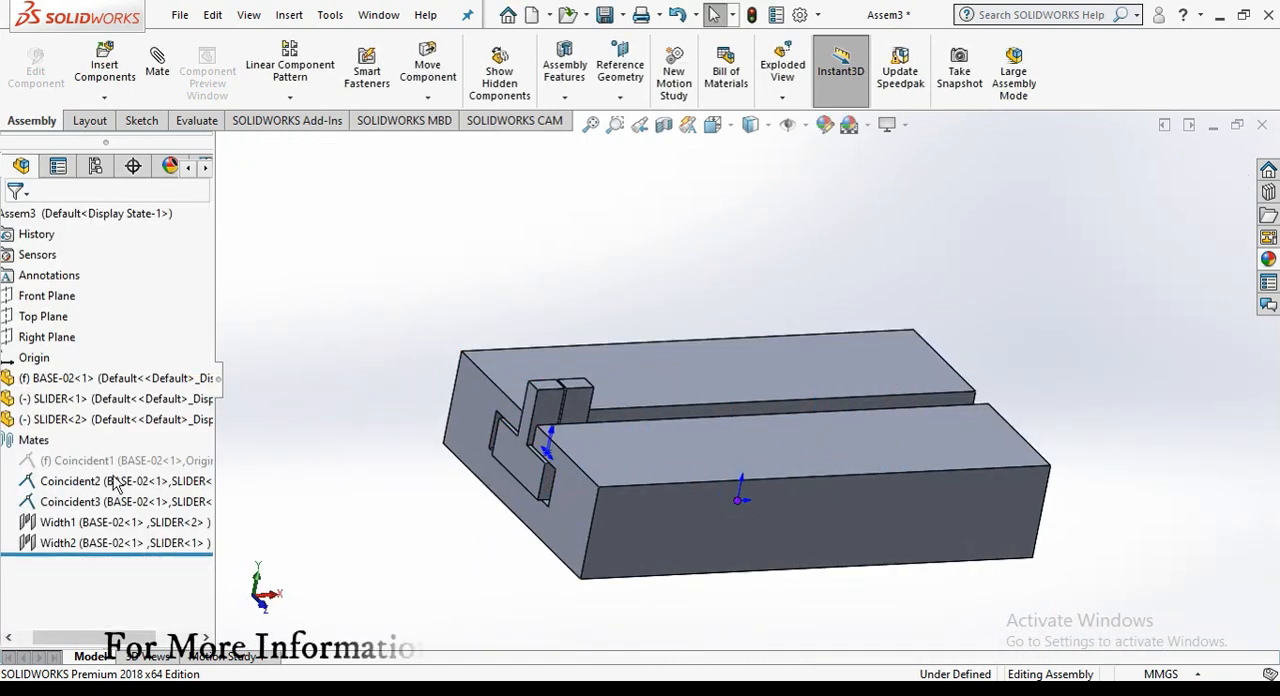
Step: Delete the coincident and width mates between BASE-02 and the two sliders
click(117, 484)
shift+click(120, 522)
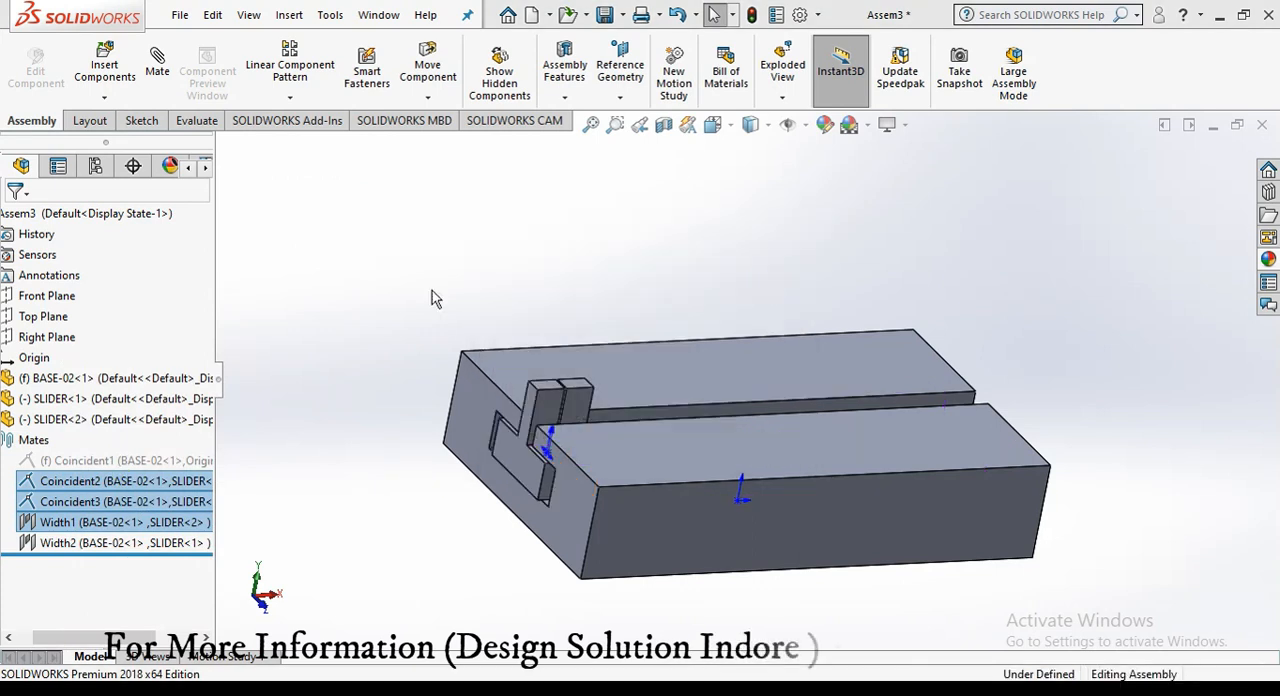
key(Delete)
Step: Pull both sliders out of the slot and place them apart above BASE-02
middle_drag(363, 366, 366, 355)
drag(520, 457, 402, 292)
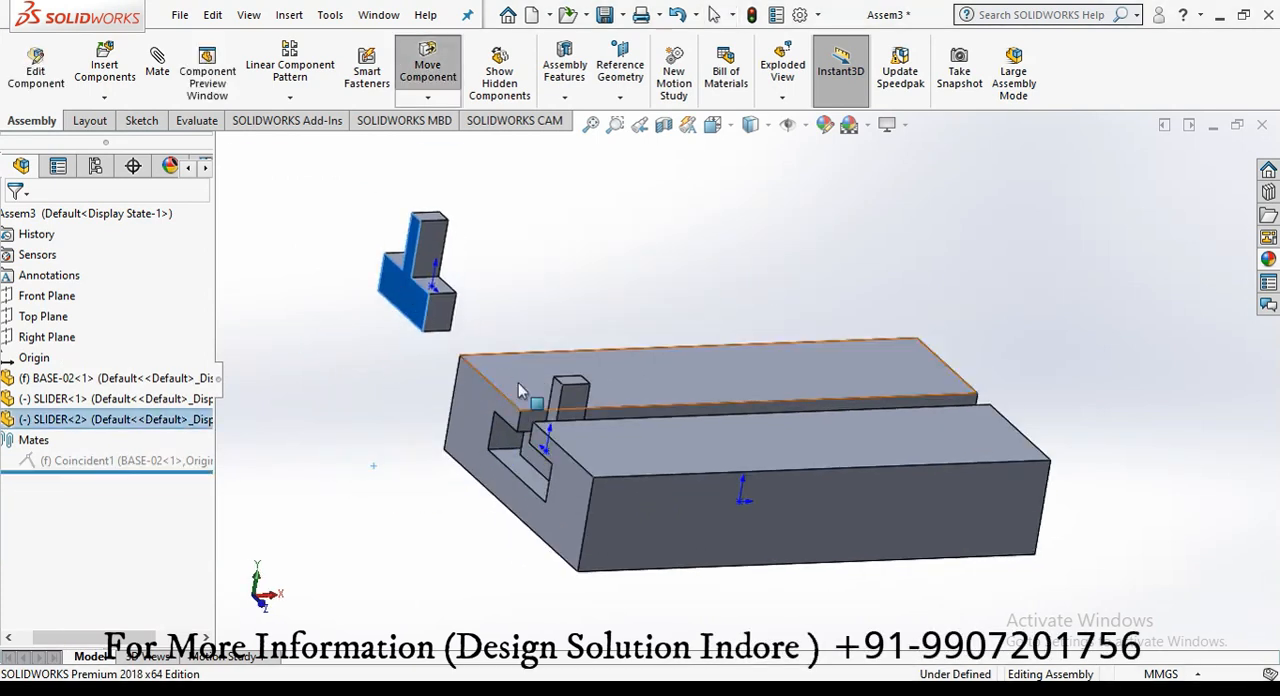
drag(520, 390, 545, 225)
Step: Try to center the second slider's top face on the underside of BASE-02 with a Profile Center mate, and delete that mate
click(157, 70)
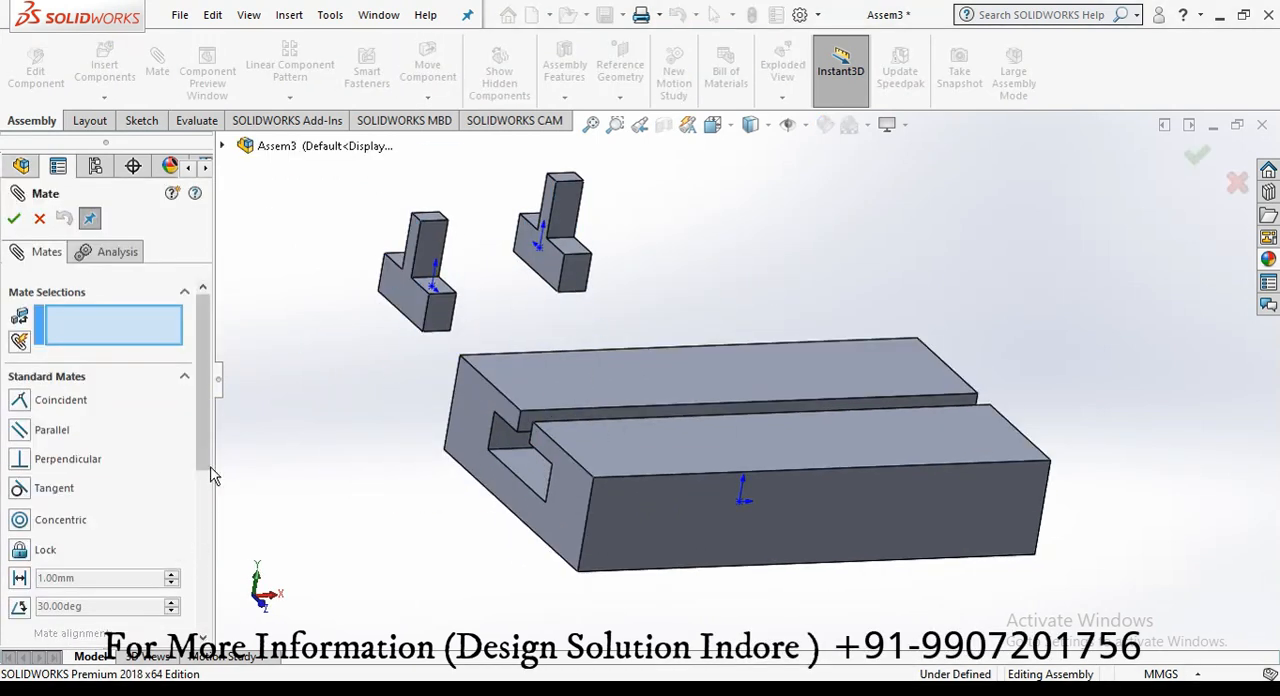
scroll(185, 490, down, 3)
click(184, 488)
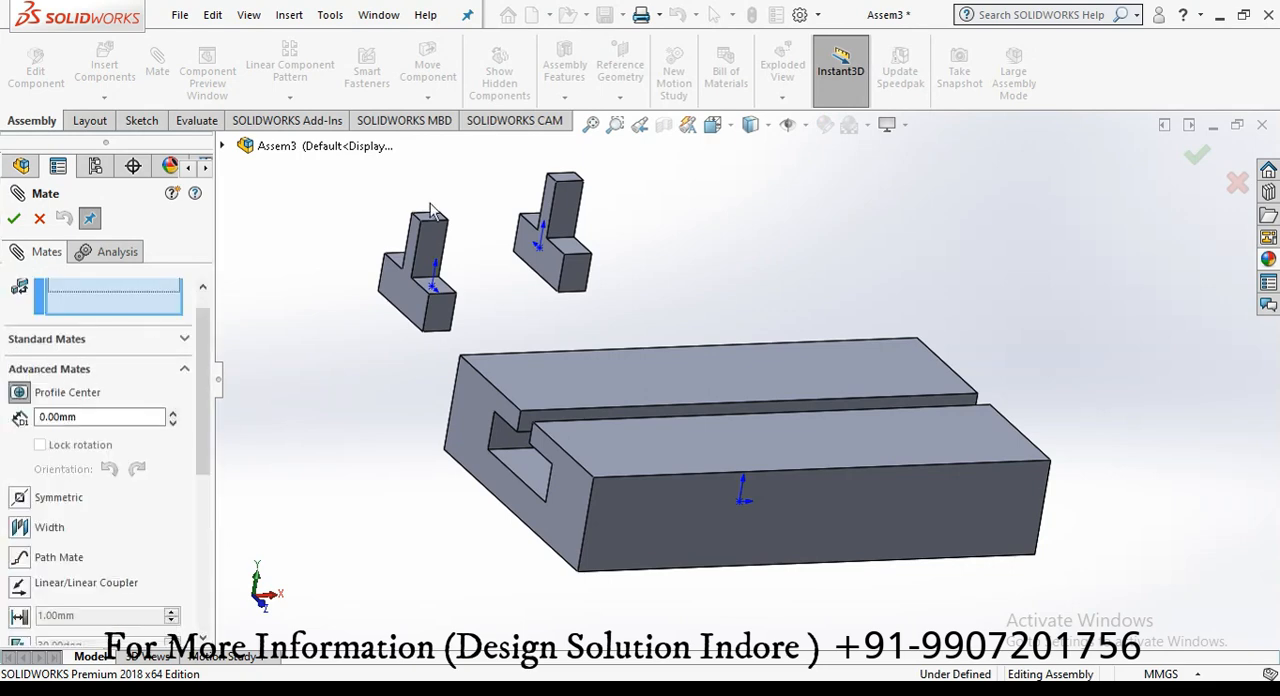
scroll(431, 211, down, 4)
click(538, 252)
scroll(560, 290, up, 6)
middle_drag(684, 488, 755, 355)
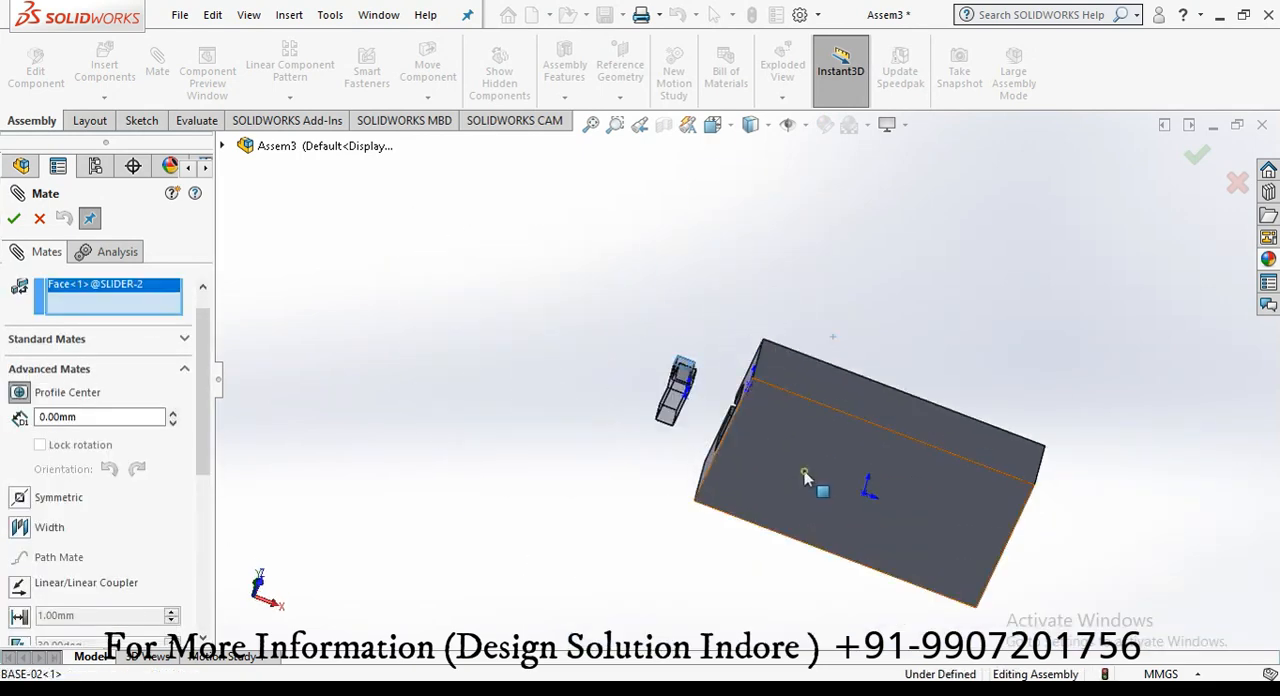
click(804, 471)
click(14, 218)
middle_drag(486, 380, 754, 608)
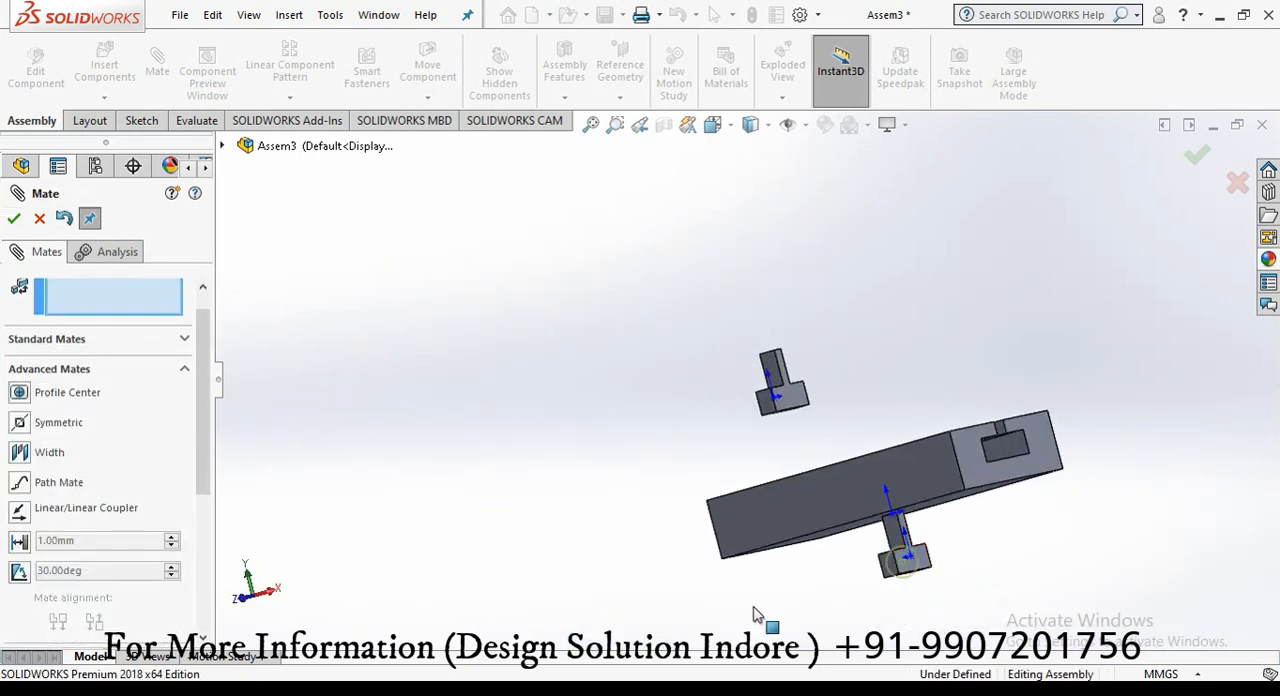
click(39, 218)
key(Delete)
key(Return)
Step: Delete the second slider component, SLIDER<2>, from the assembly
click(130, 420)
key(Delete)
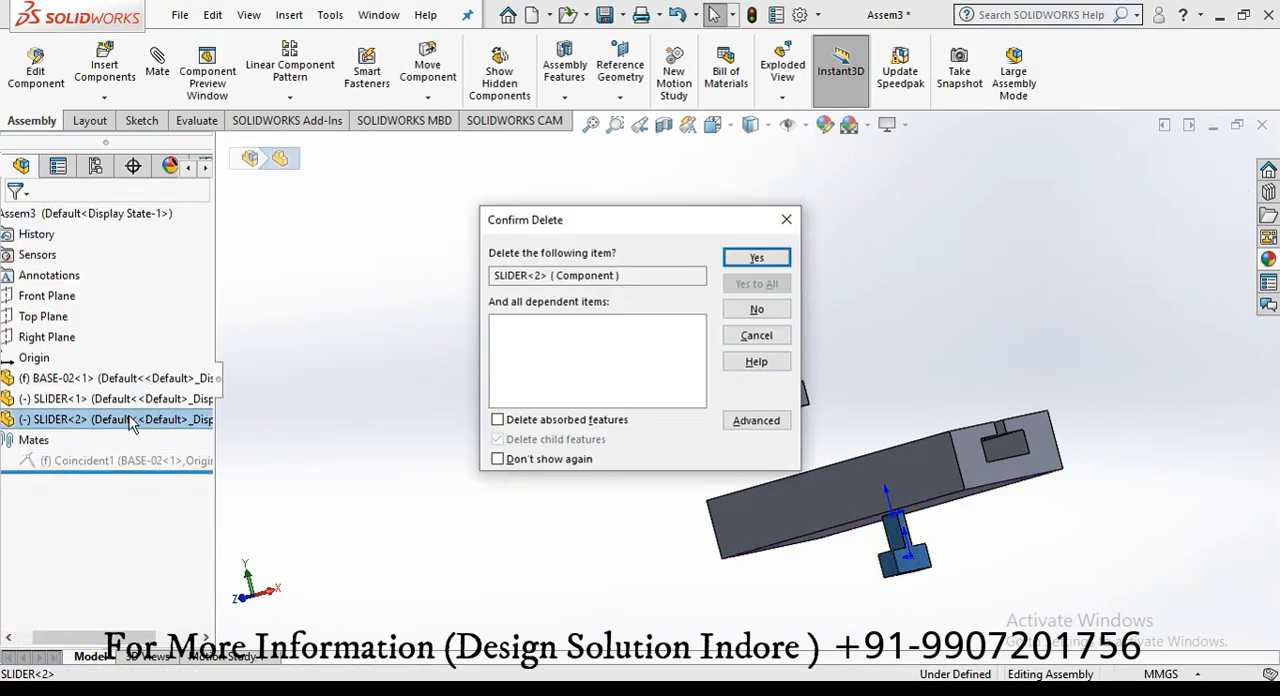
key(Return)
Step: Mate the remaining slider's bottom face coincident with the slot floor of BASE-02
middle_drag(368, 335, 448, 420)
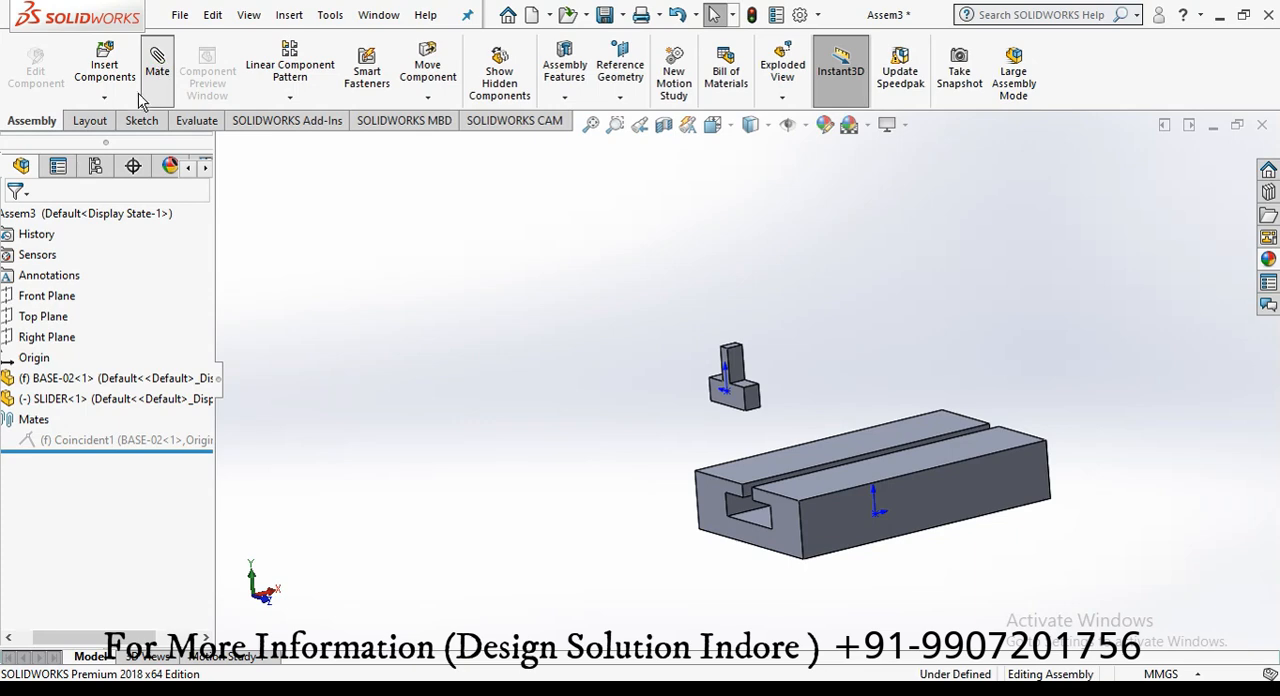
click(144, 92)
click(46, 406)
middle_drag(740, 530, 785, 438)
scroll(710, 405, down, 4)
click(742, 404)
middle_drag(618, 243, 606, 545)
click(580, 530)
click(14, 218)
Step: Center the slider in the slot with a Width mate between the slot's side faces and the slider's side faces, and close the Mate command
scroll(120, 389, down, 4)
click(187, 461)
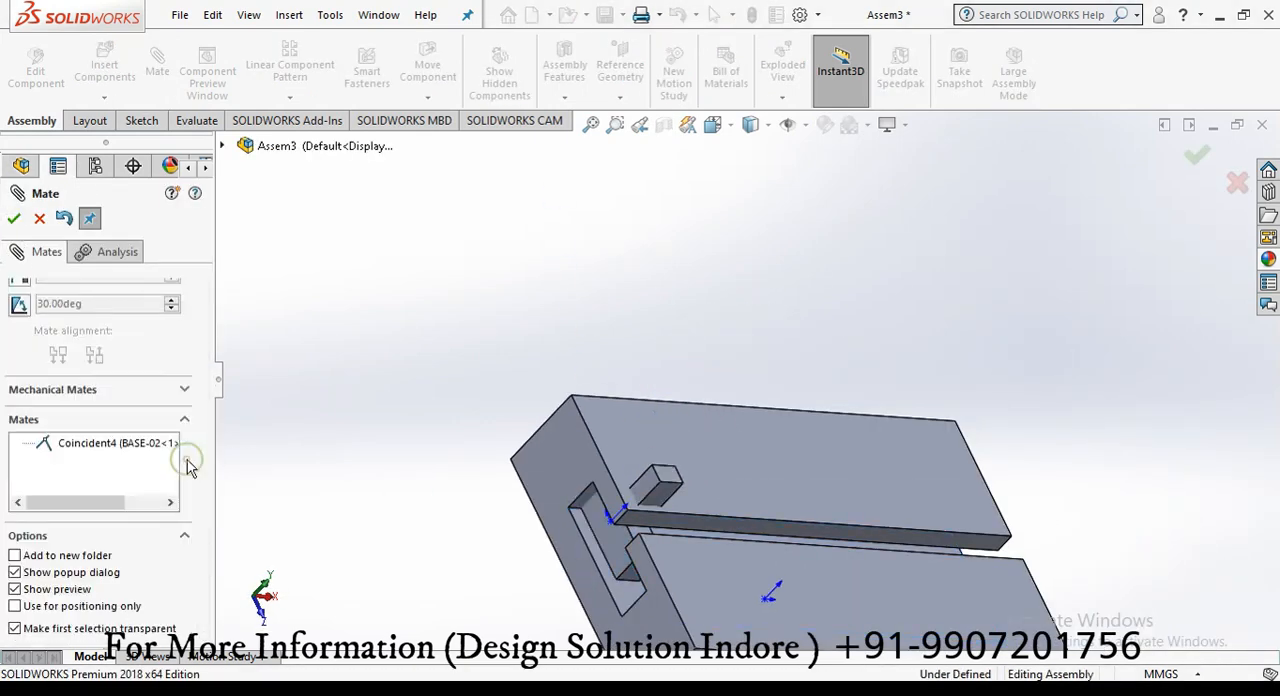
scroll(150, 430, up, 3)
click(21, 361)
scroll(615, 550, down, 3)
scroll(573, 493, up, 2)
drag(721, 396, 453, 408)
click(610, 436)
middle_drag(636, 494, 690, 581)
click(574, 528)
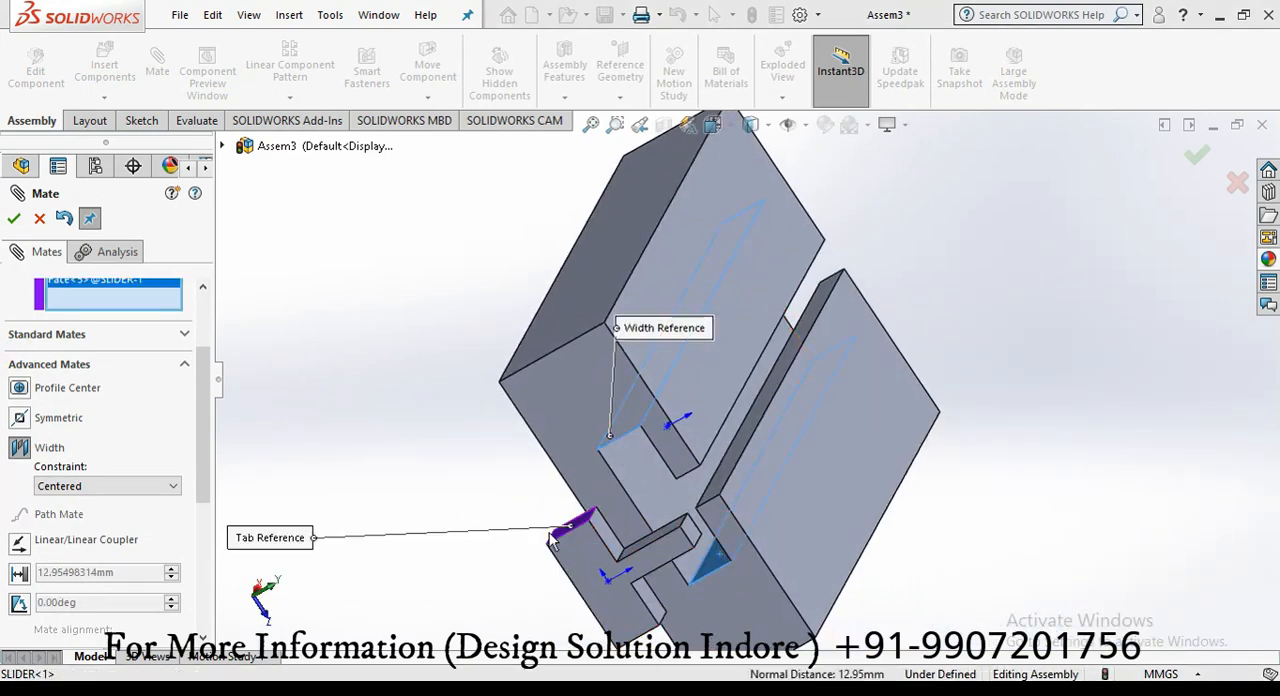
middle_drag(574, 528, 488, 440)
click(310, 409)
click(14, 219)
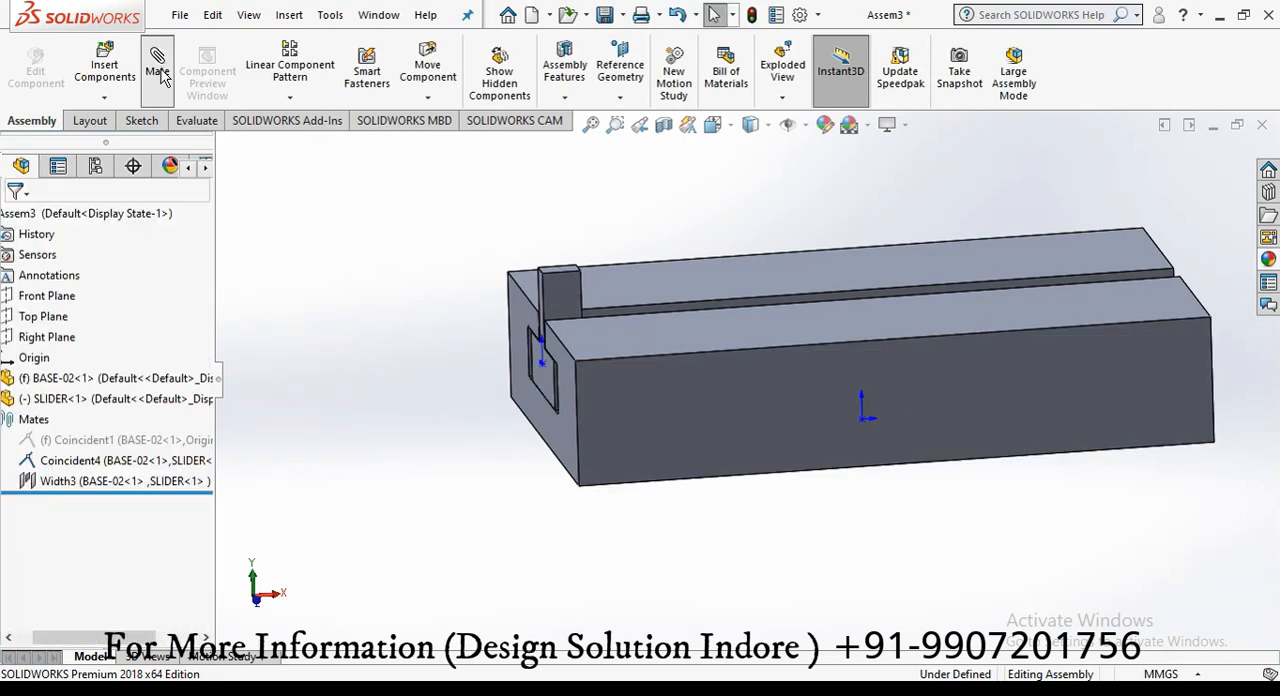
Step: Add a limit distance mate between the end faces of the slider and BASE-02, and close the Mate command
click(160, 75)
scroll(183, 520, down, 3)
click(183, 527)
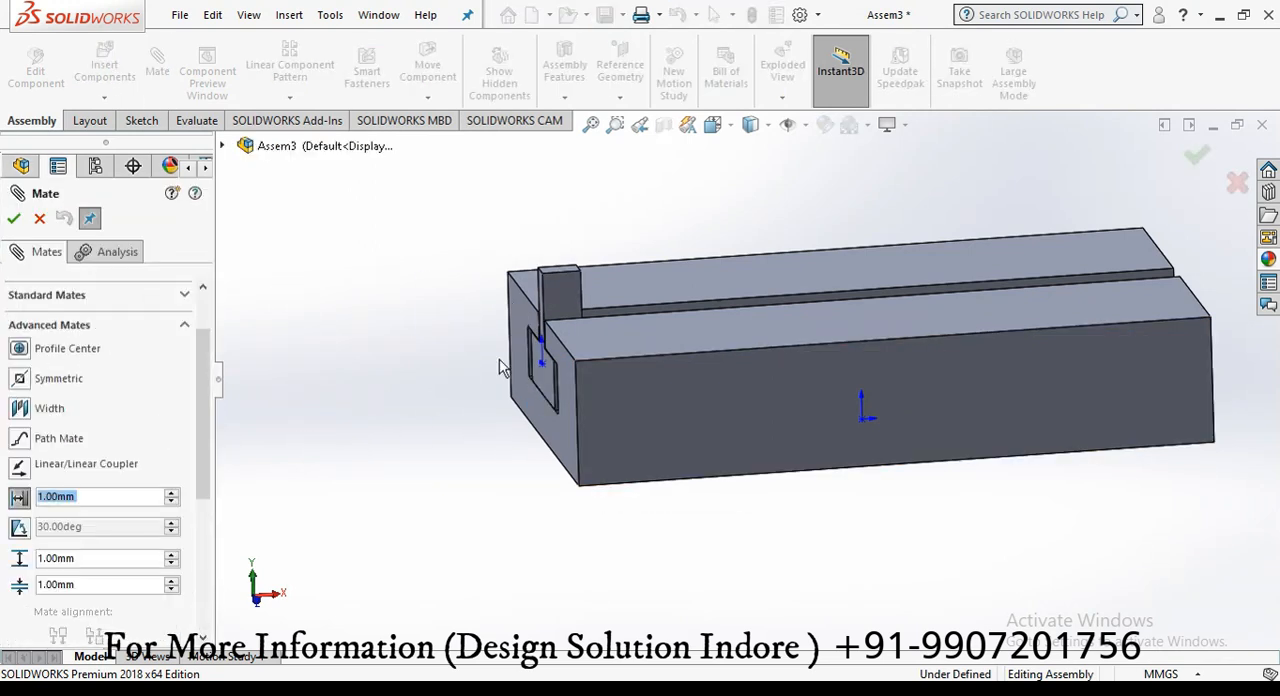
click(532, 408)
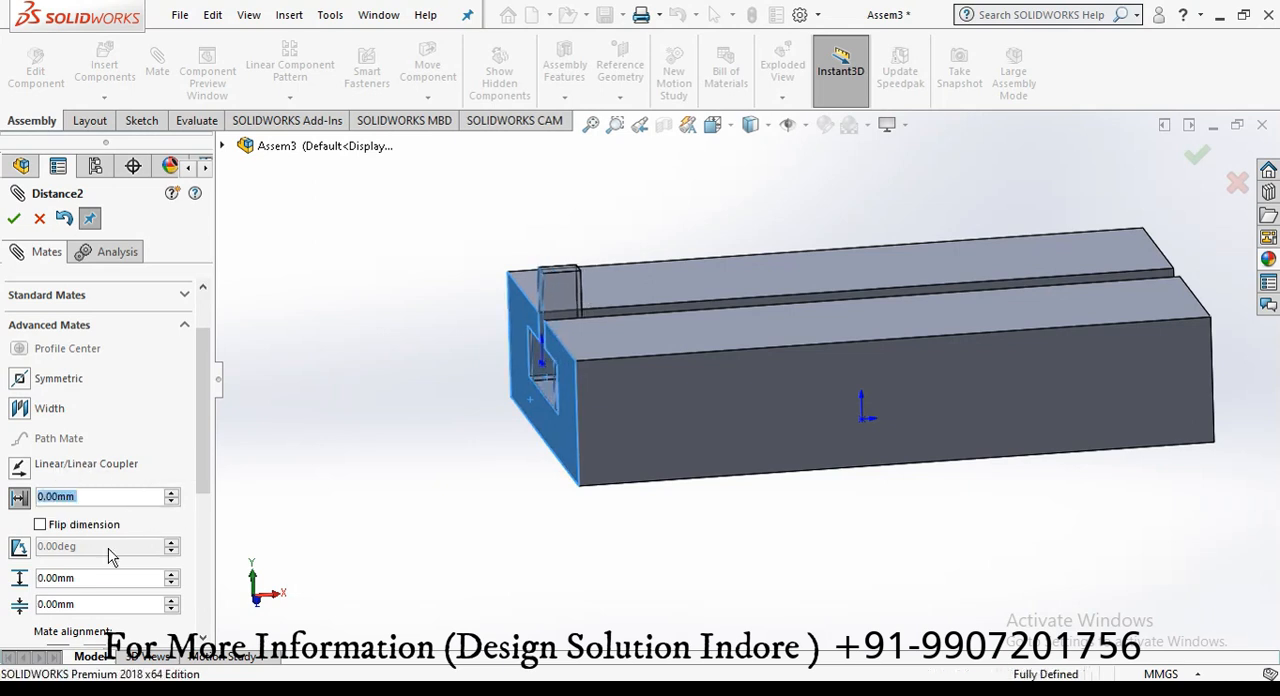
click(14, 220)
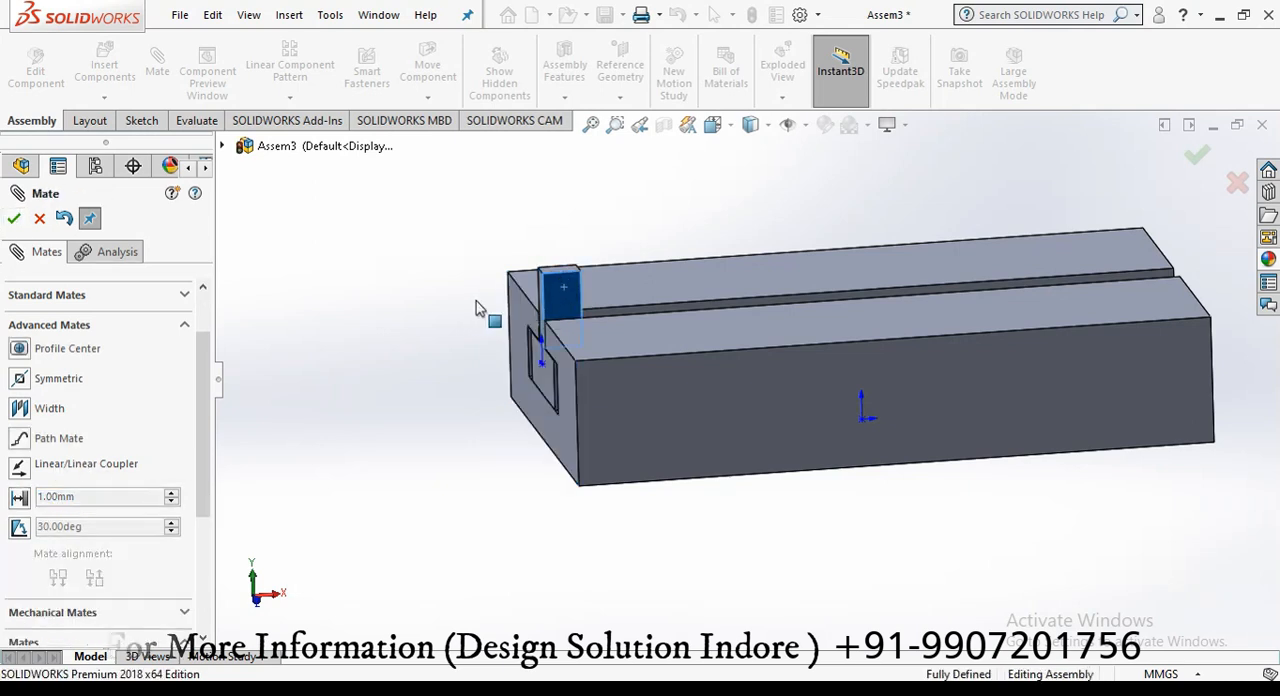
scroll(1100, 290, up, 3)
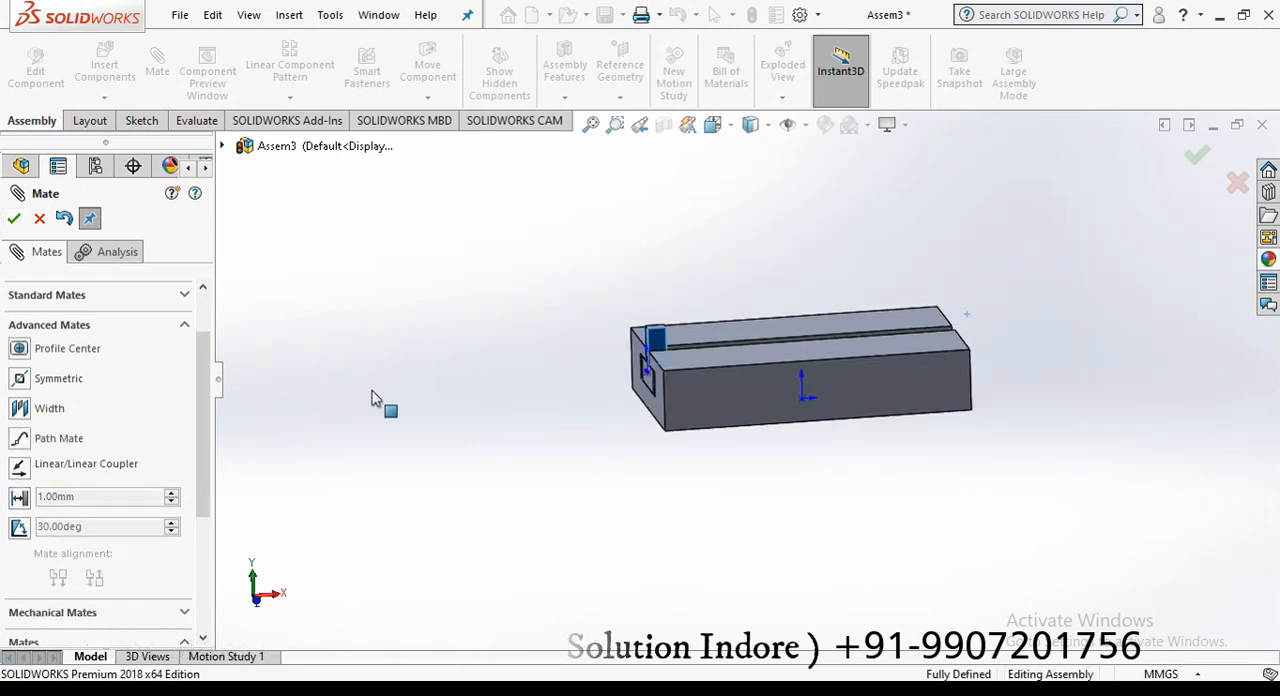
click(14, 220)
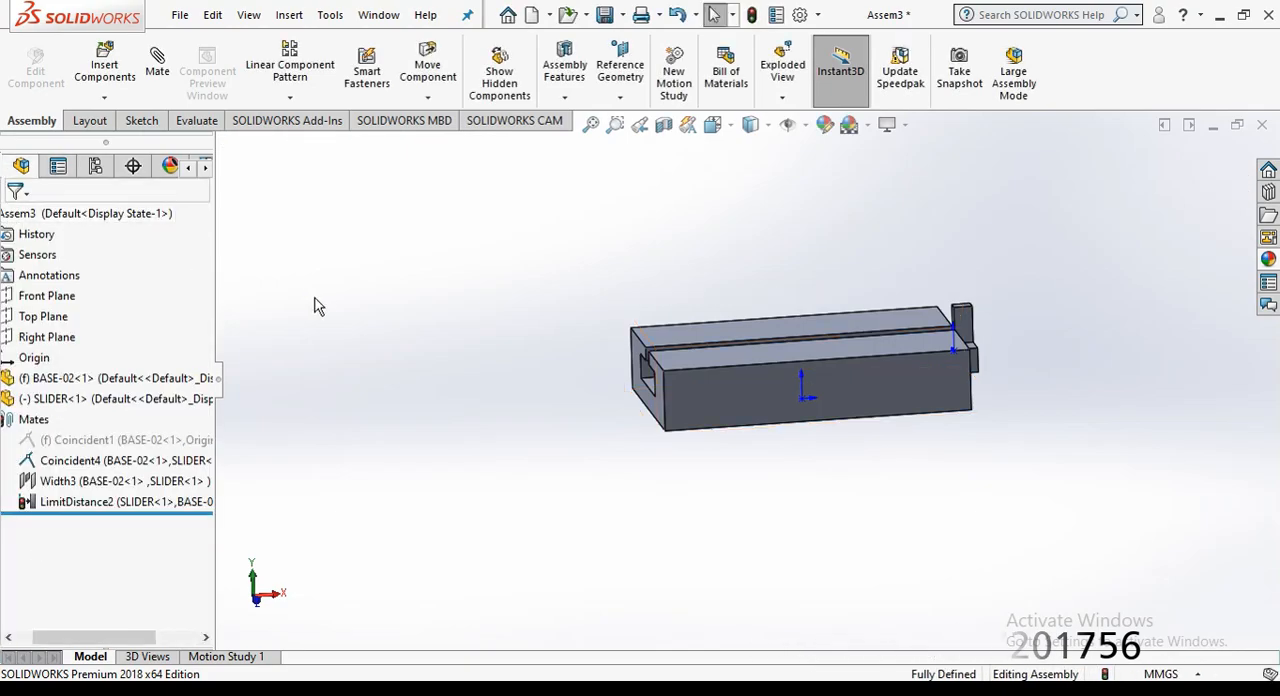